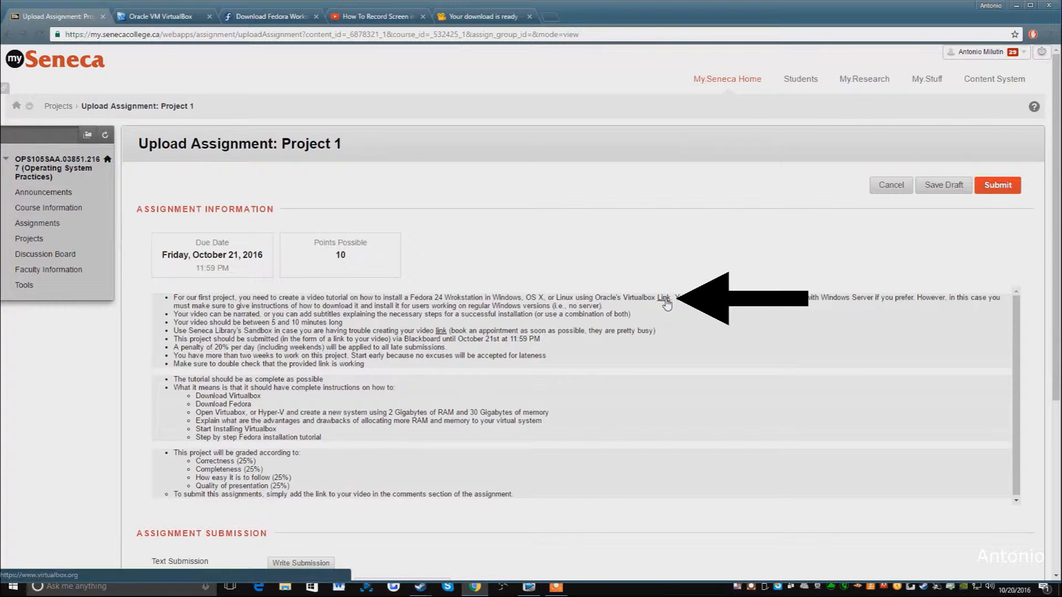
Step: Download the VirtualBox 5.1.8 installer for Windows hosts and return to the Project 1 assignment page
click(155, 19)
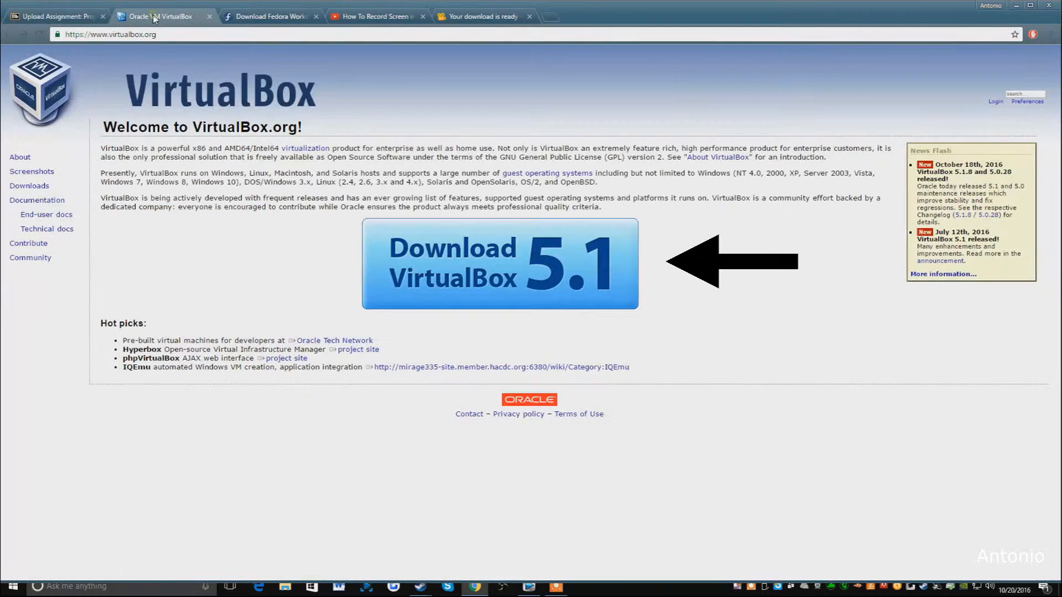
click(489, 267)
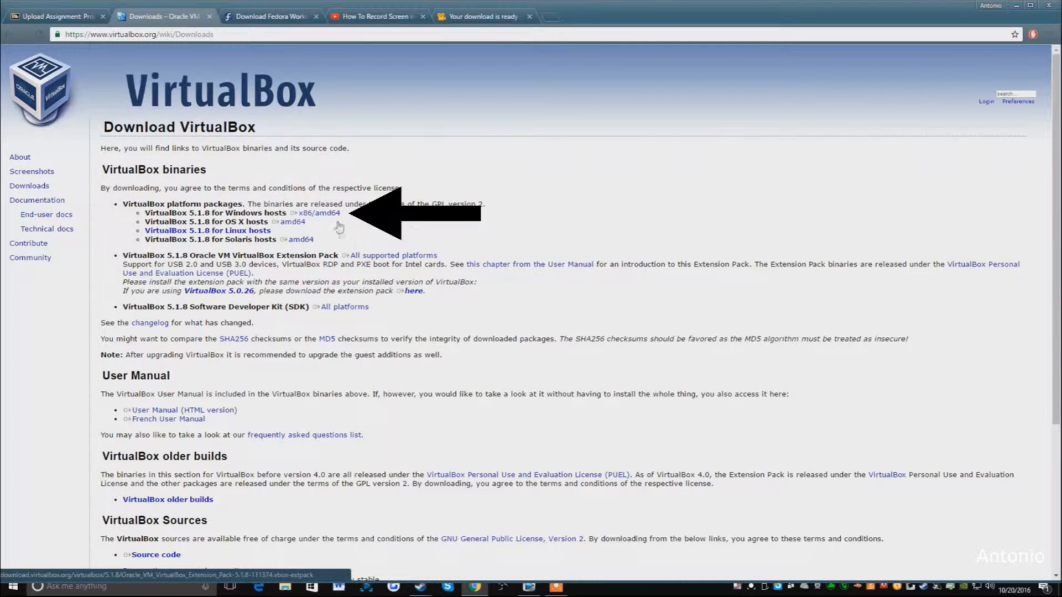
click(324, 217)
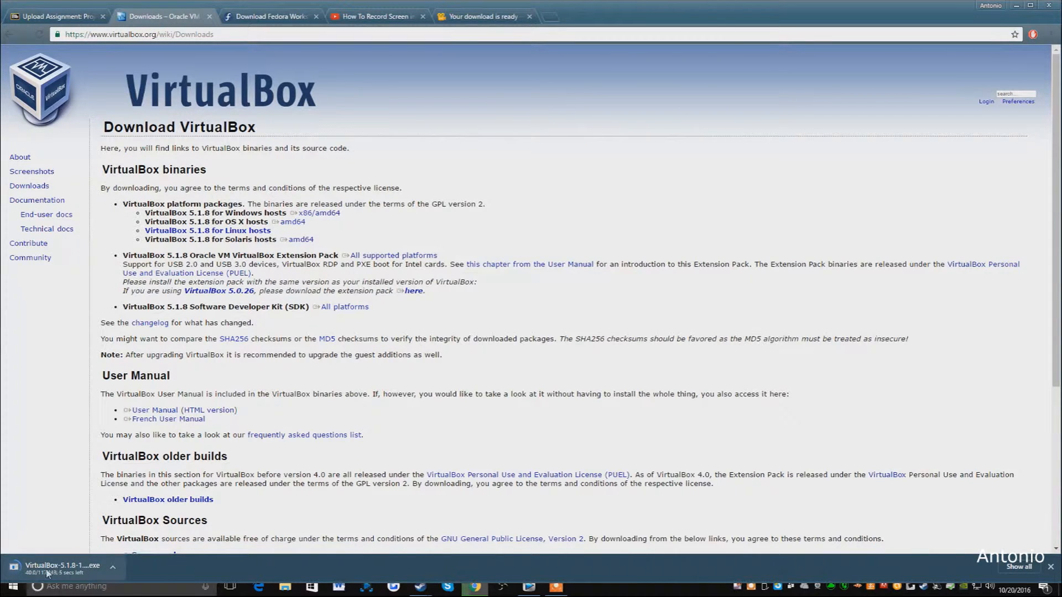
click(54, 17)
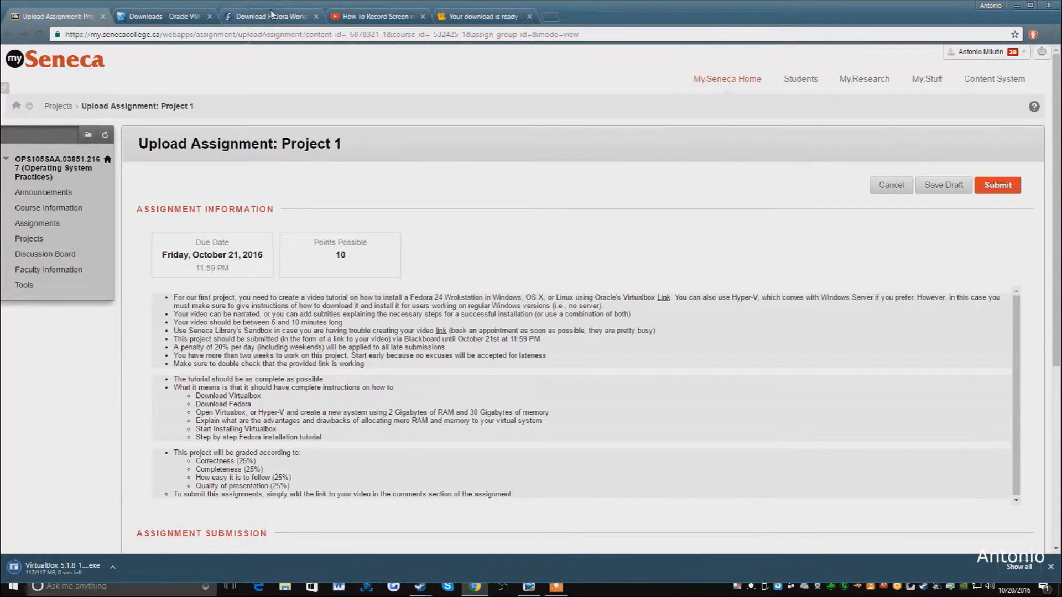
Step: Start downloading the Fedora 24 Workstation image from its page, then bring up File Explorer
click(273, 17)
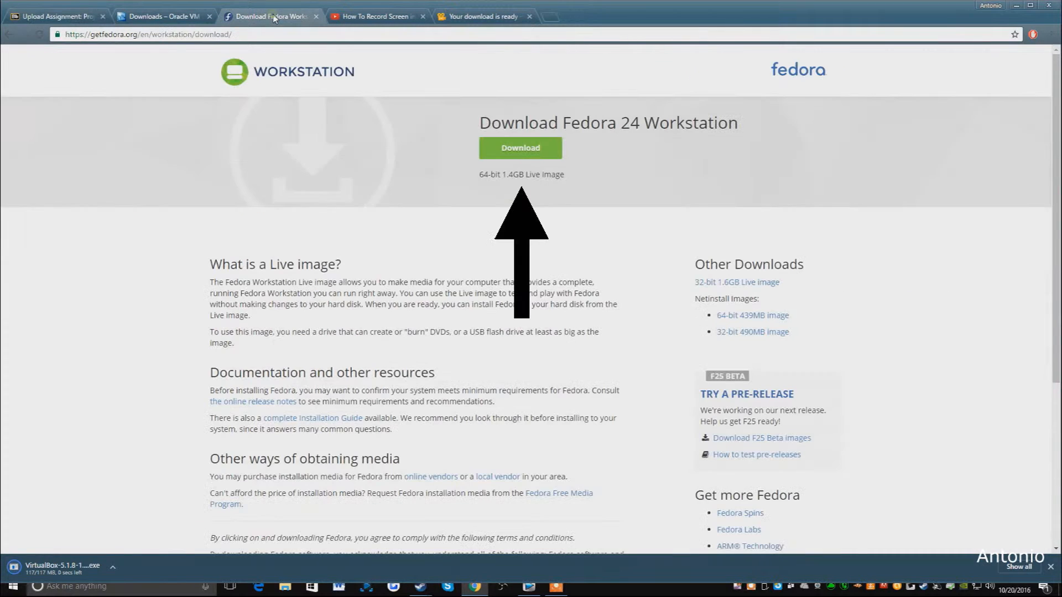
click(532, 150)
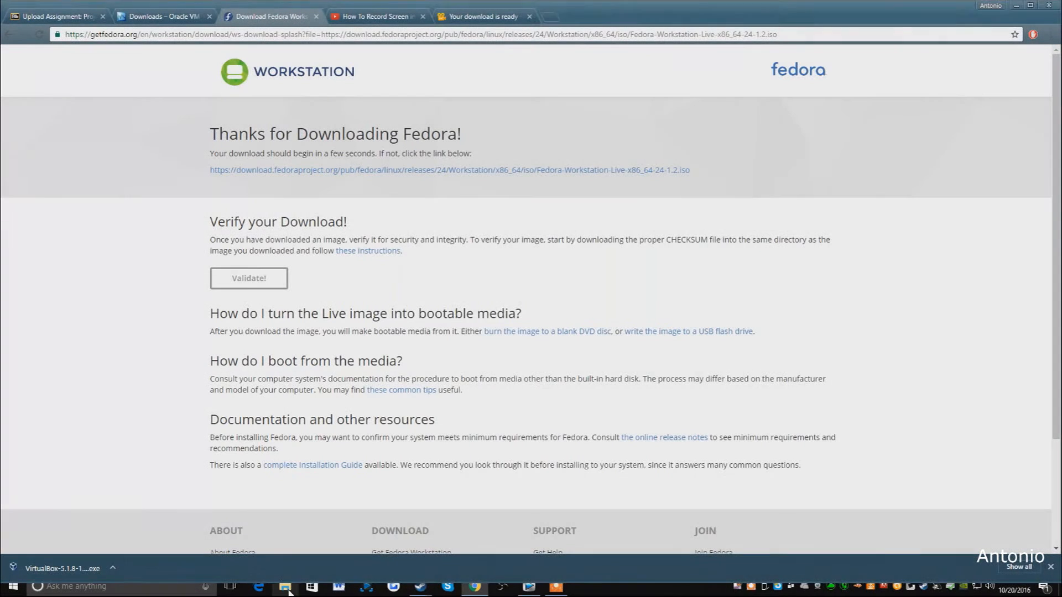
click(287, 588)
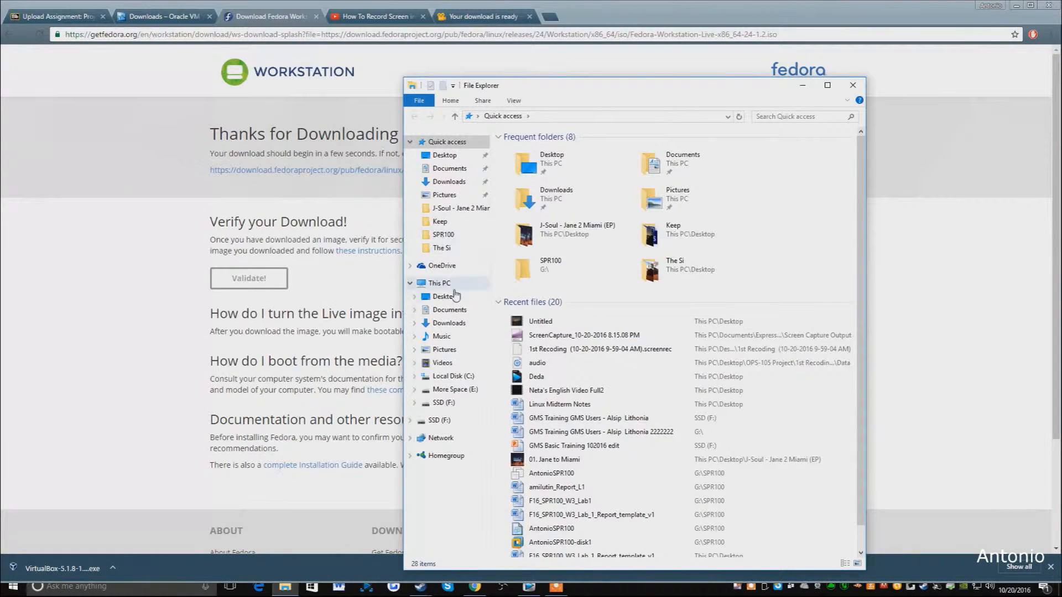
Step: Sort the Downloads folder newest first and launch the VirtualBox-5.1.8 installer from it
click(451, 323)
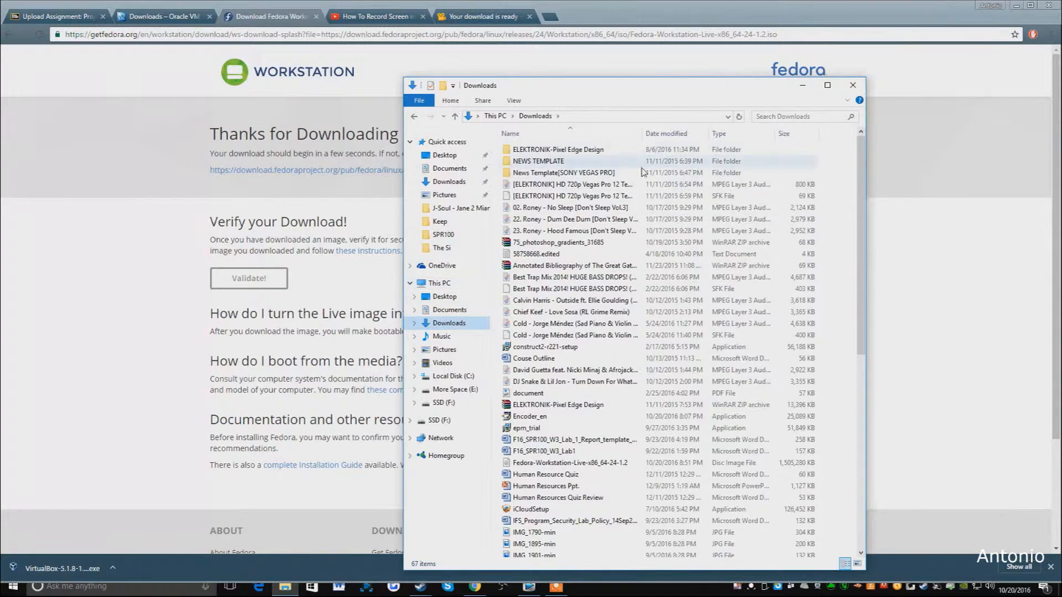
click(666, 136)
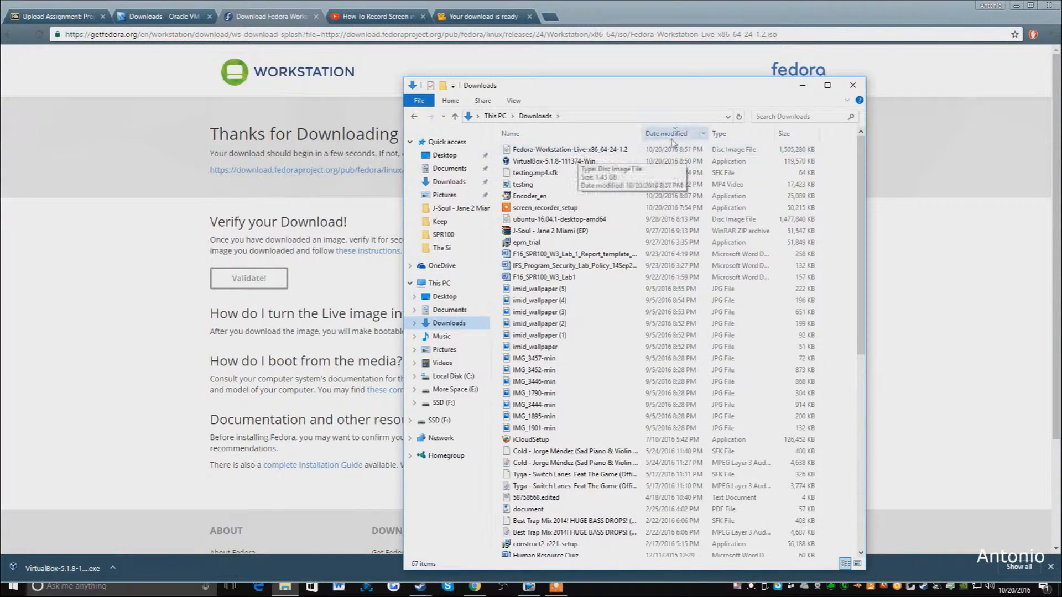
click(1018, 7)
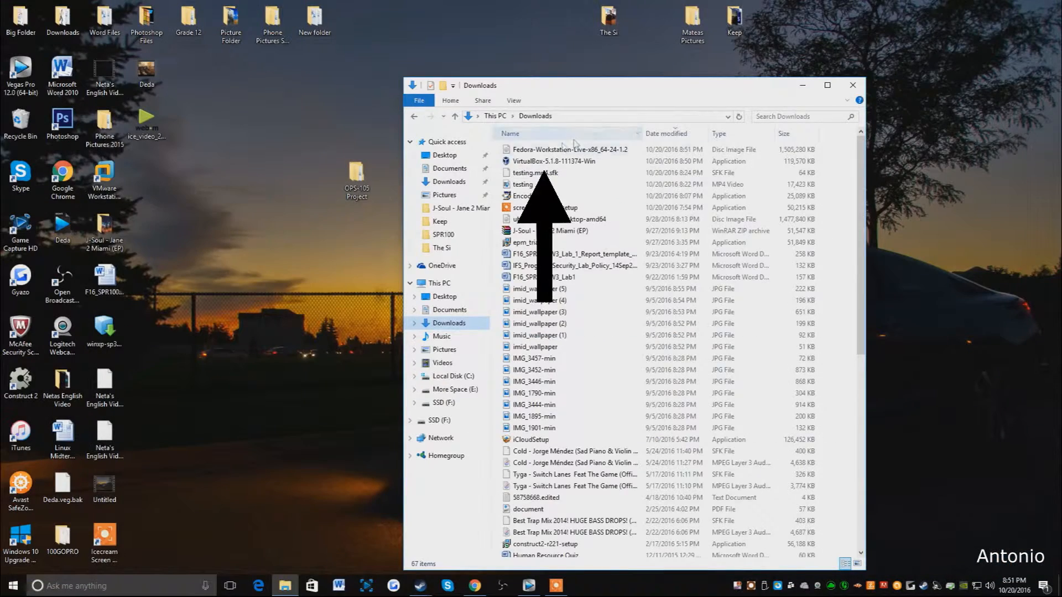
click(545, 162)
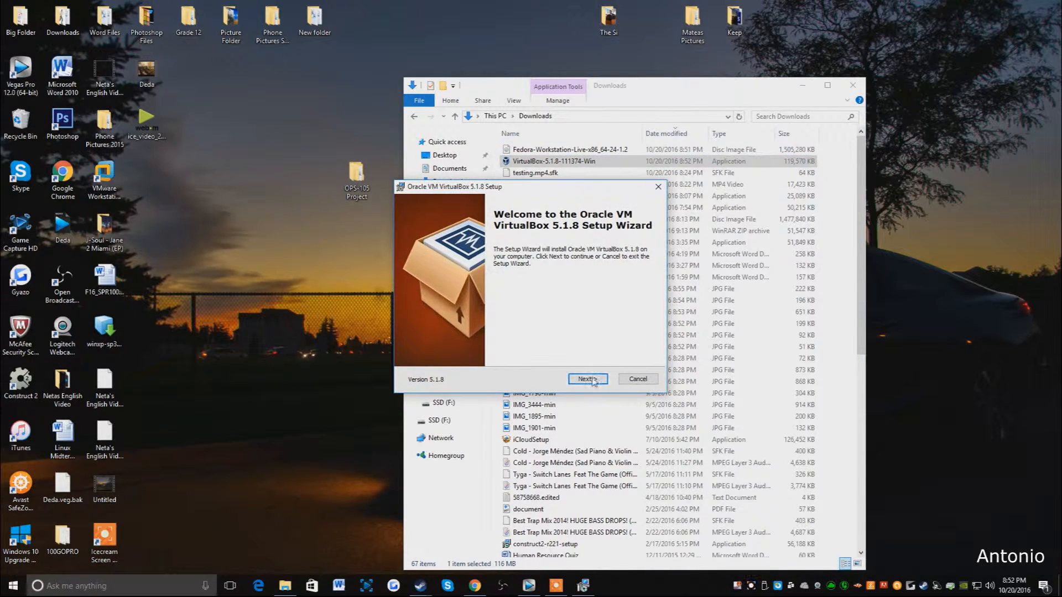
Step: Run VirtualBox setup with default features and shortcuts, accepting the network reset warning, and begin installing
click(594, 380)
click(801, 86)
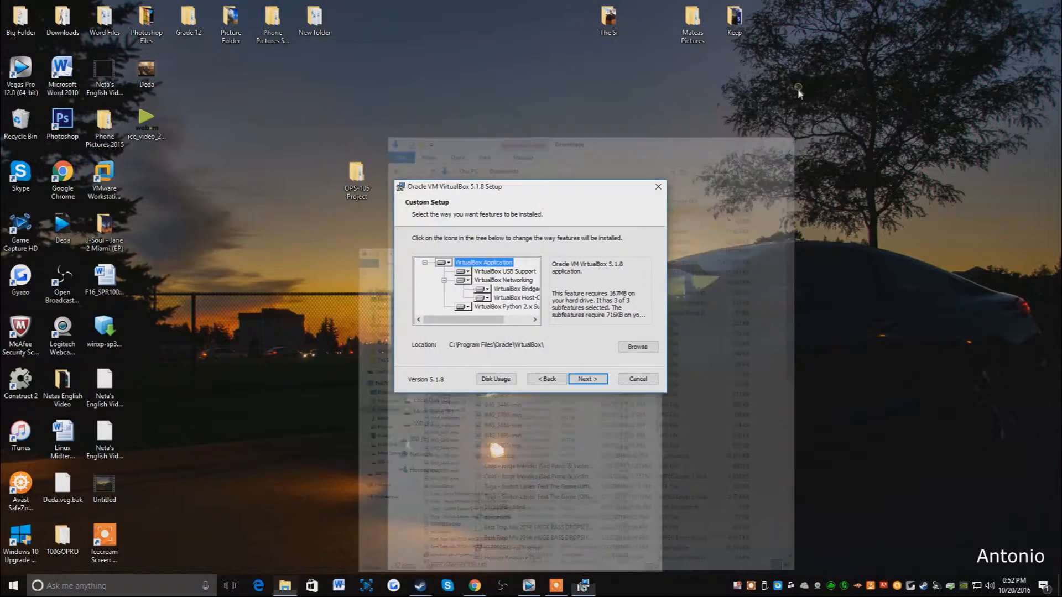
click(587, 381)
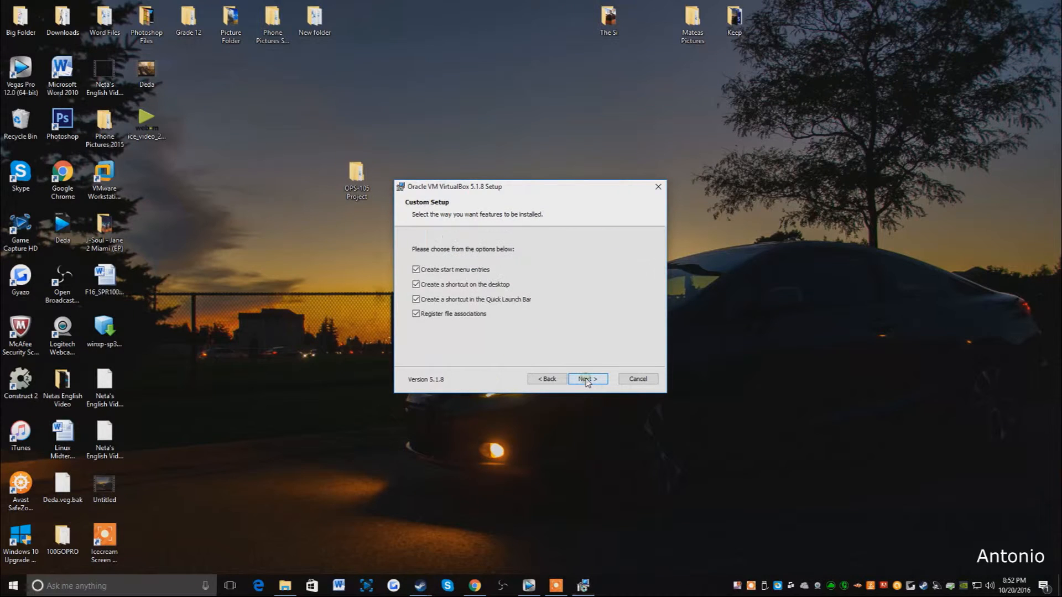
click(587, 381)
click(589, 381)
click(589, 380)
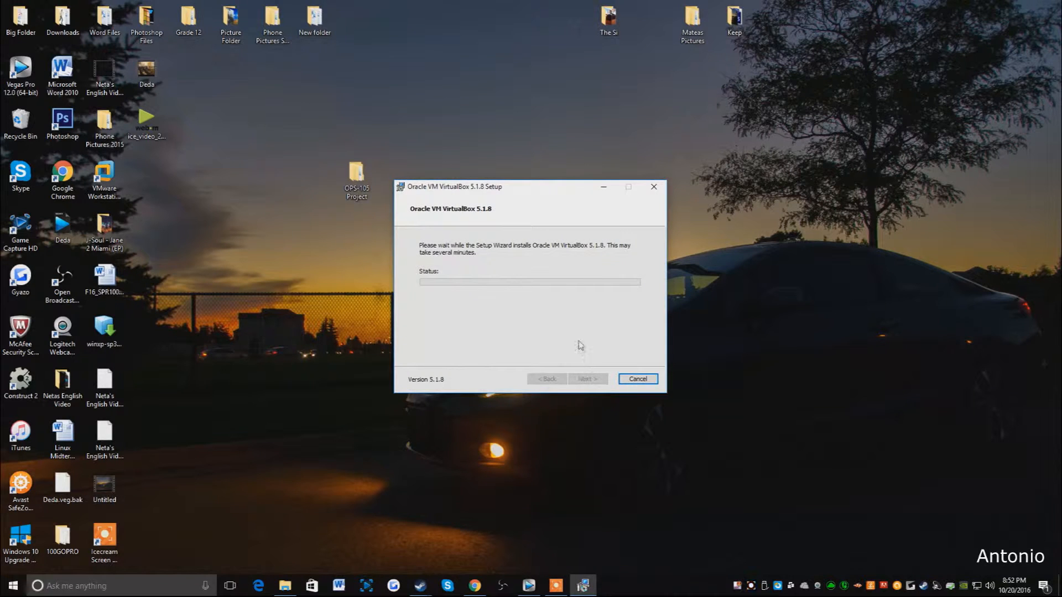
Step: Move the Fedora disc image onto the desktop, allow the device software, and finish setup launching VirtualBox
click(285, 586)
drag(553, 150, 280, 142)
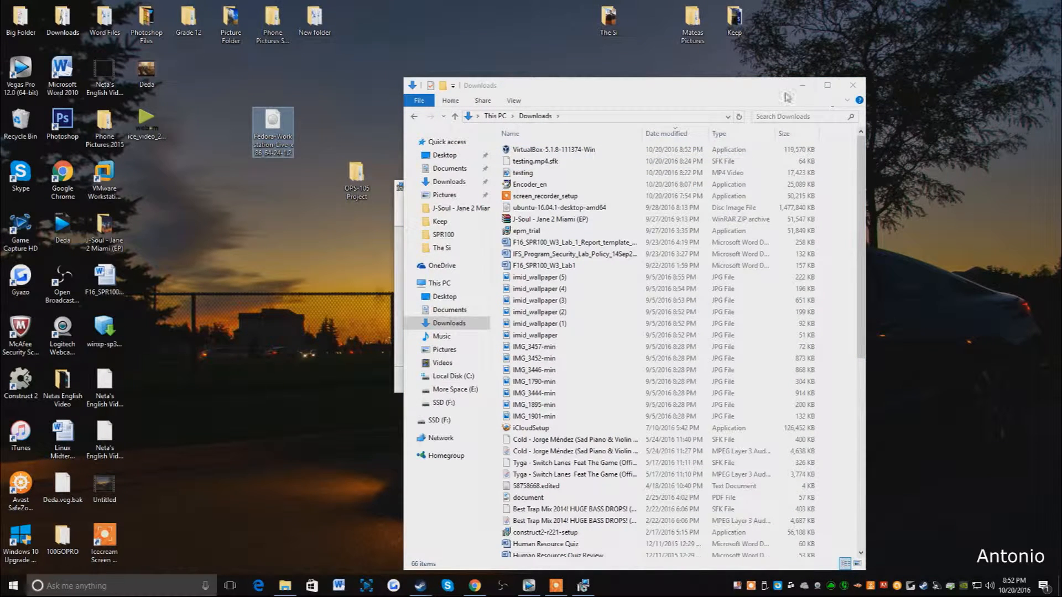
click(803, 86)
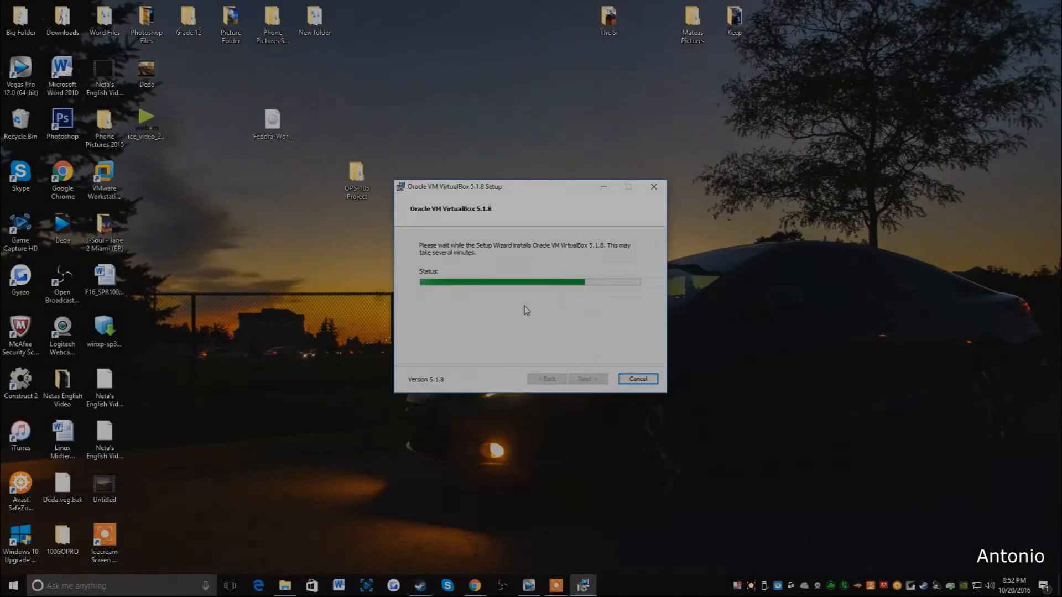
click(582, 293)
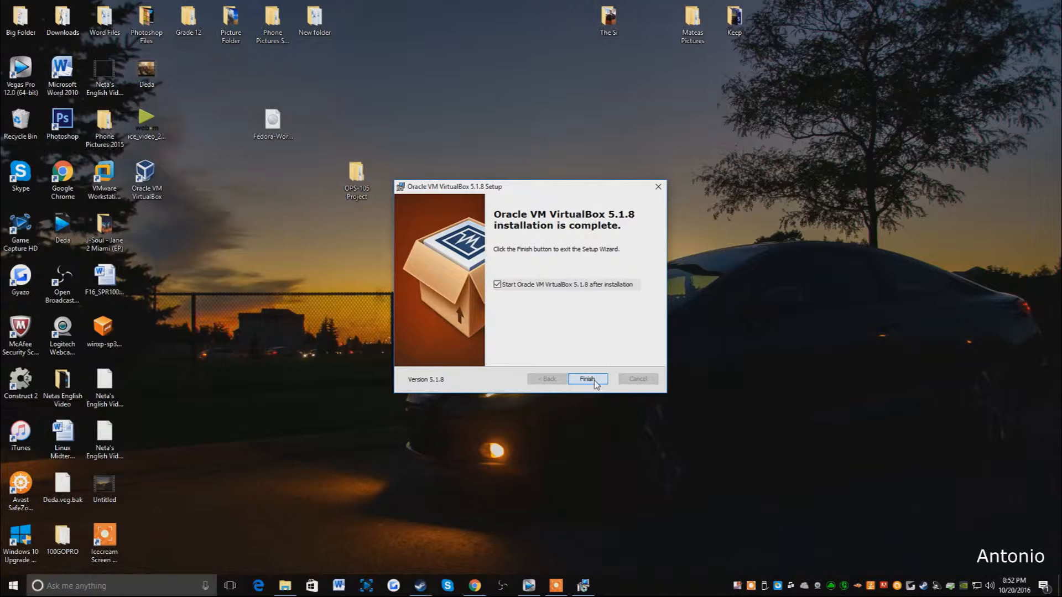
click(589, 379)
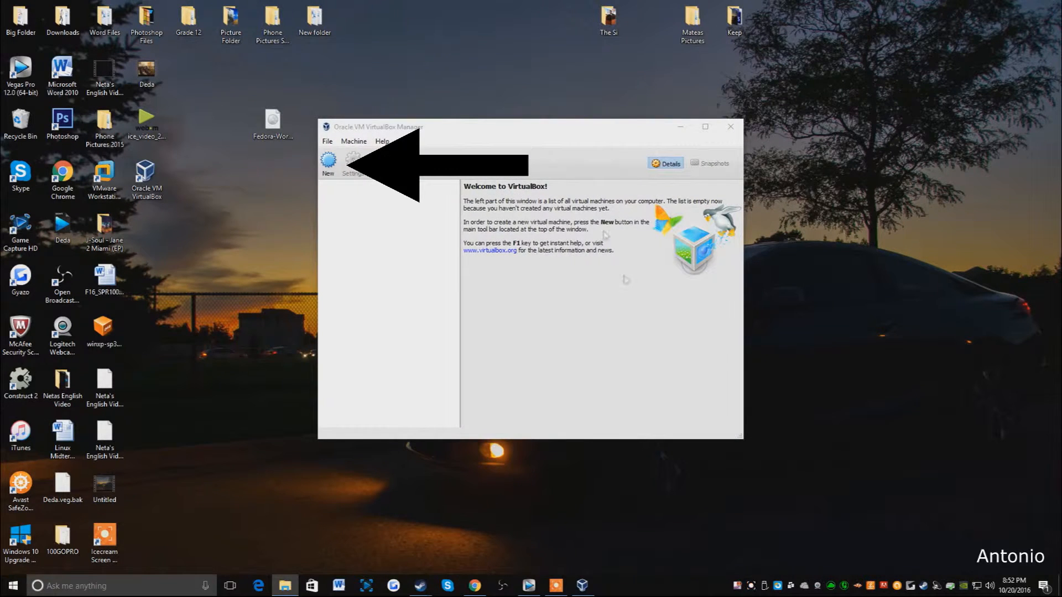
Step: Begin a new machine named VM1-OPS105 with type Linux and version Fedora (32-bit)
click(330, 164)
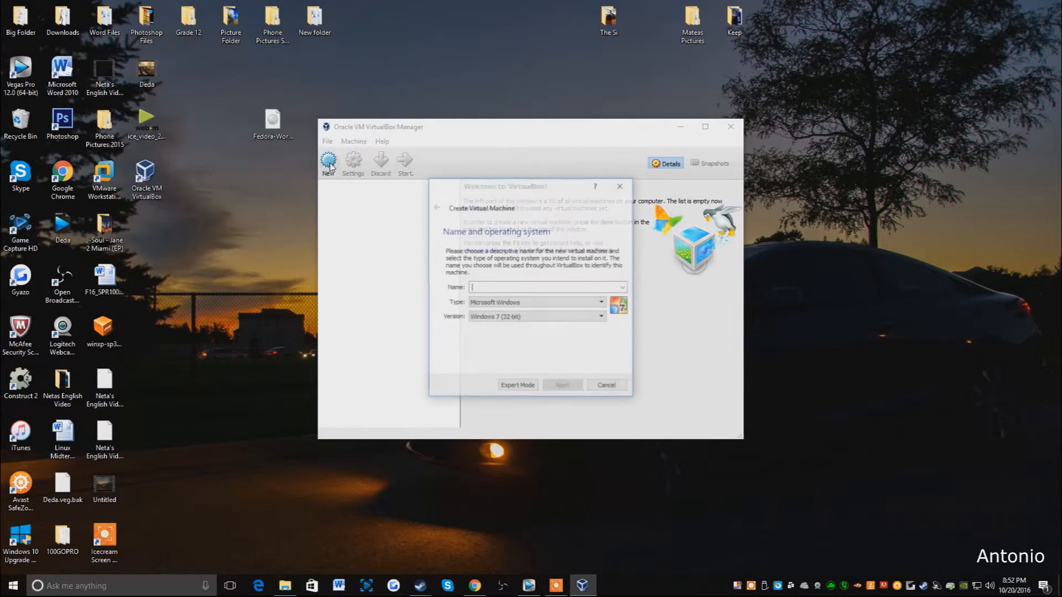
text(VM1-OPS105)
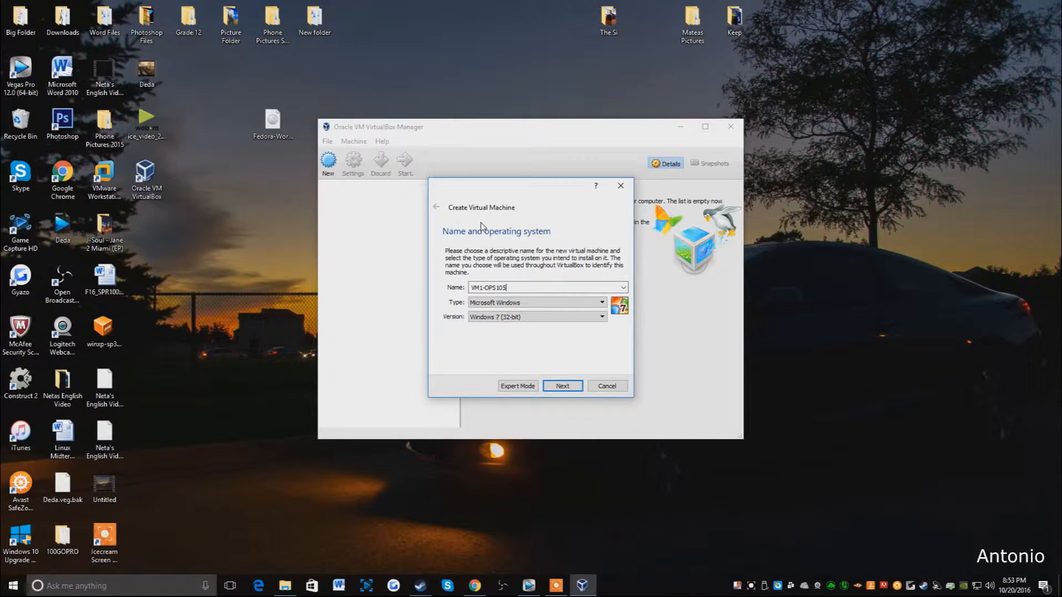
click(510, 303)
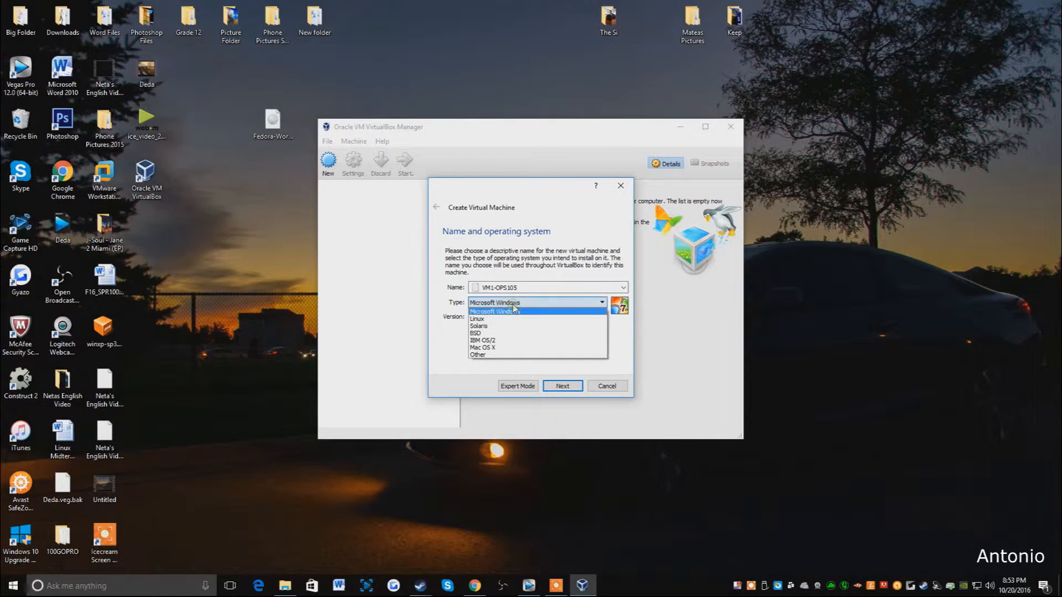
click(507, 318)
click(504, 316)
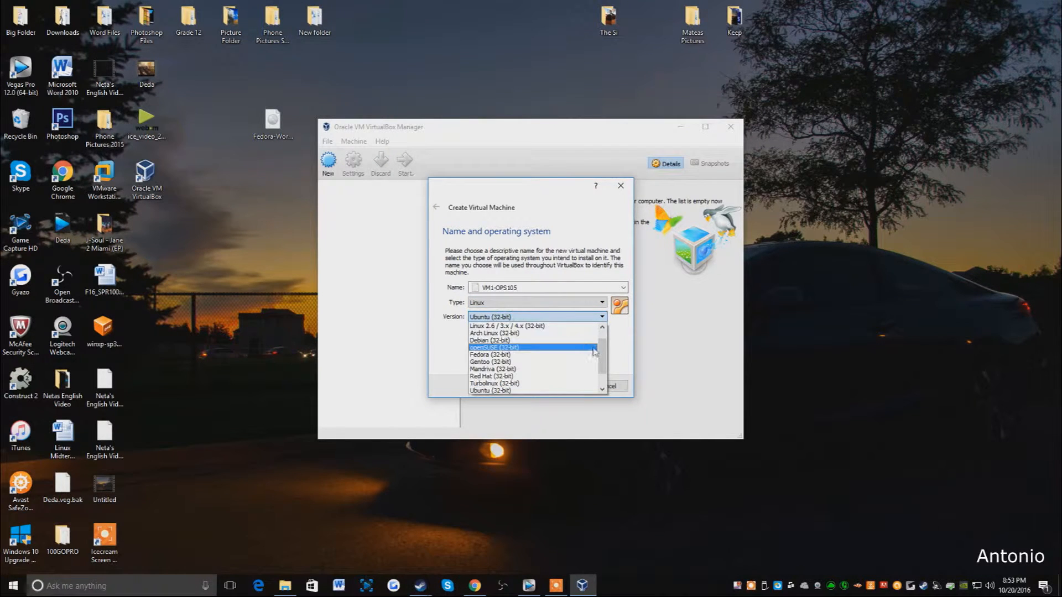
drag(602, 351, 600, 345)
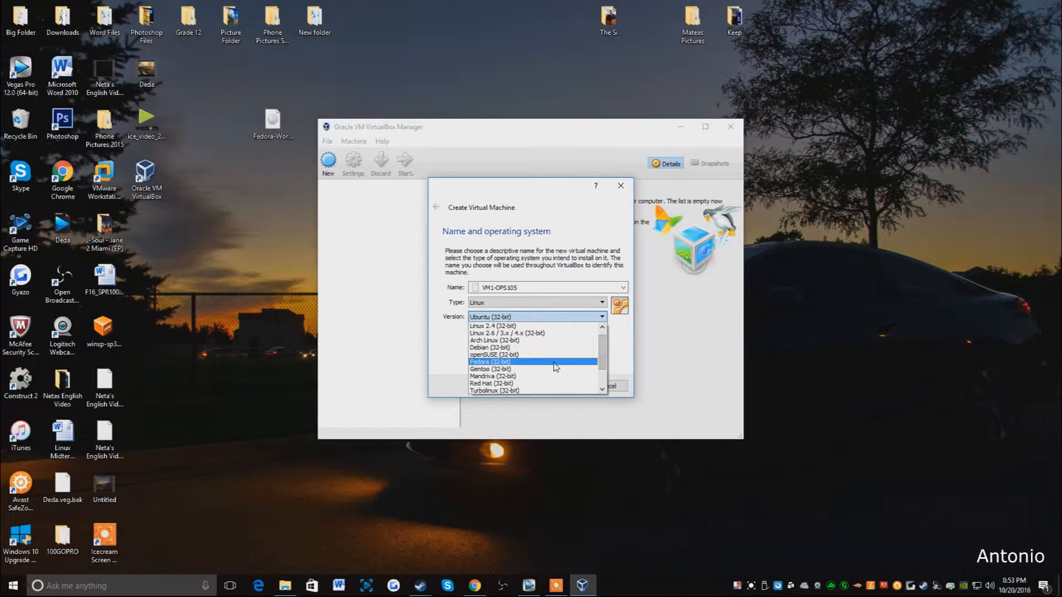
drag(606, 357, 605, 375)
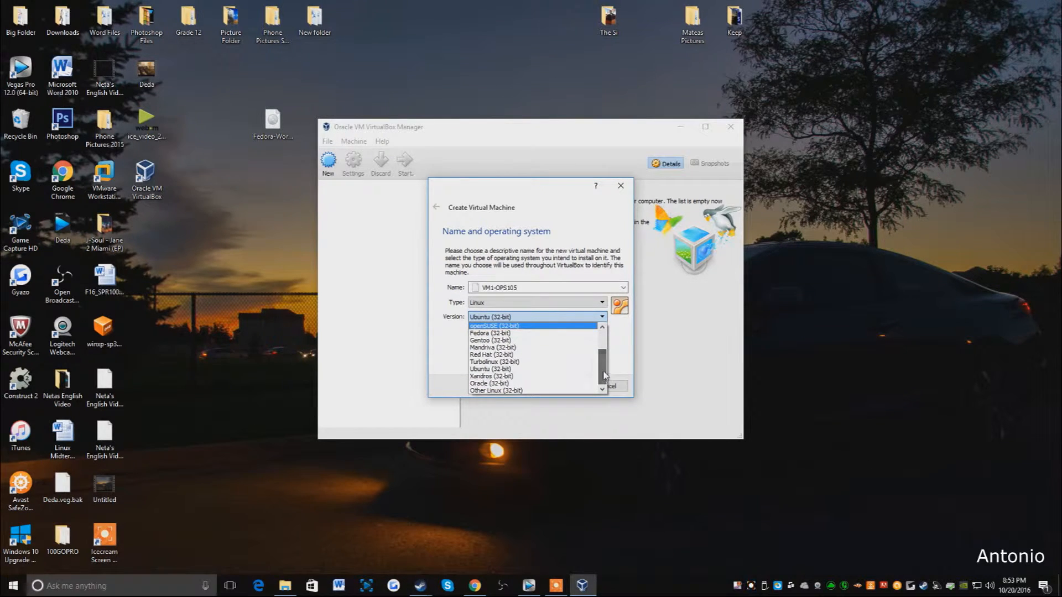
click(560, 336)
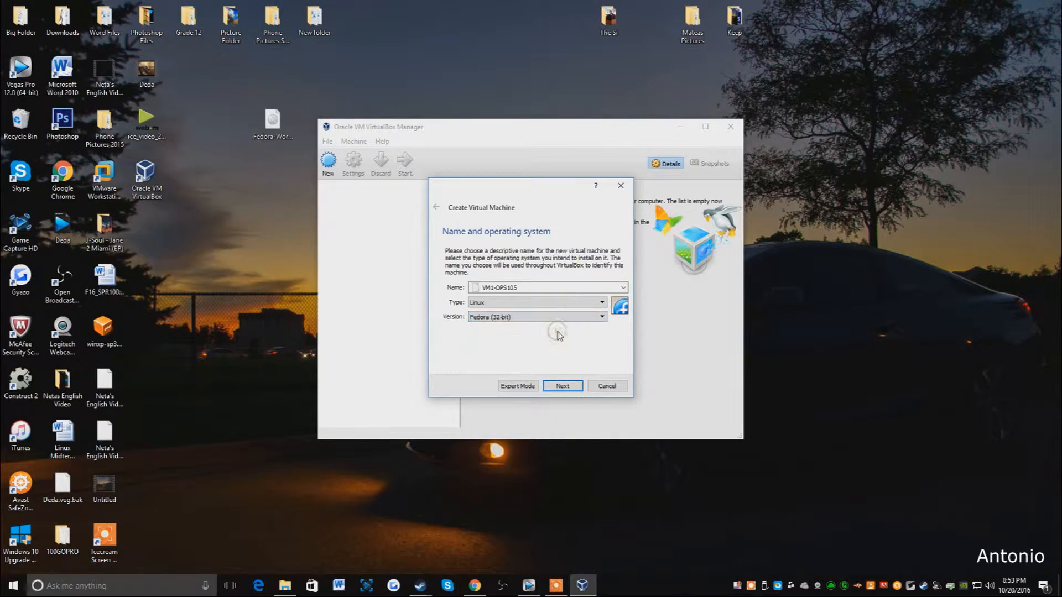
Step: Give the machine 2000 MB of memory
click(562, 386)
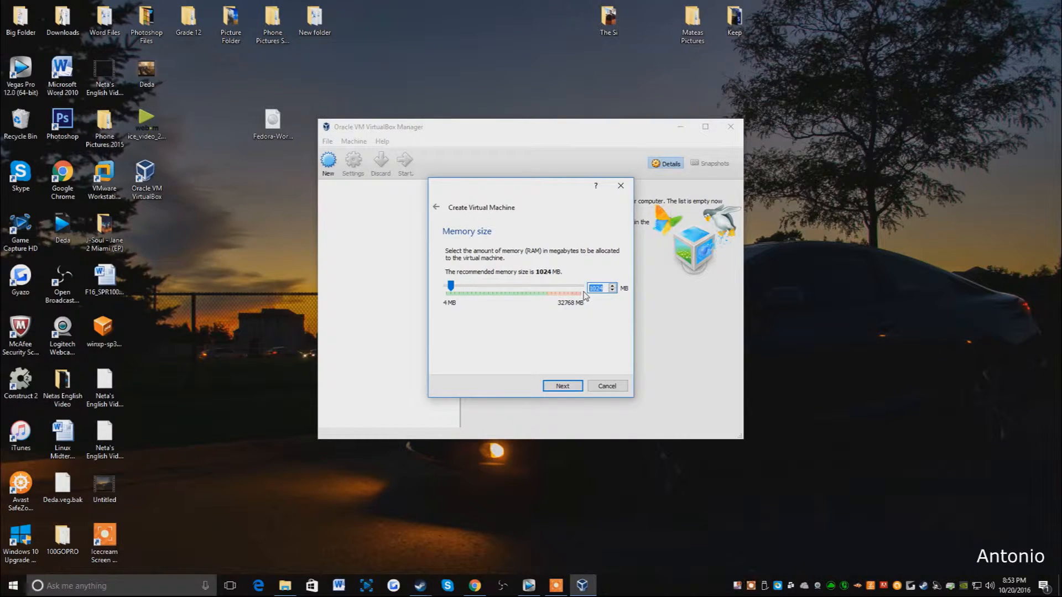
text(2000)
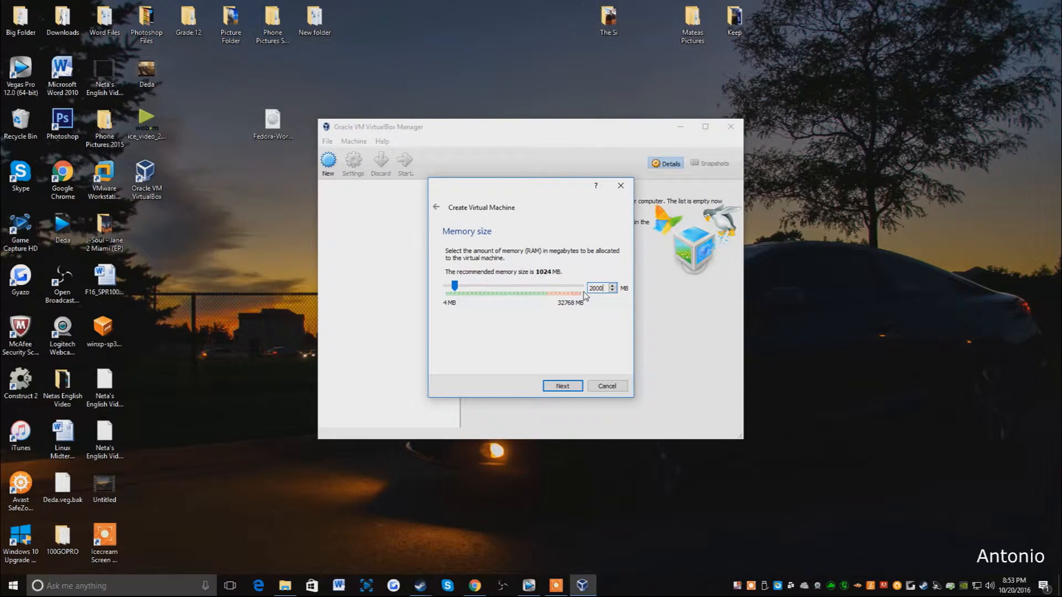
click(563, 386)
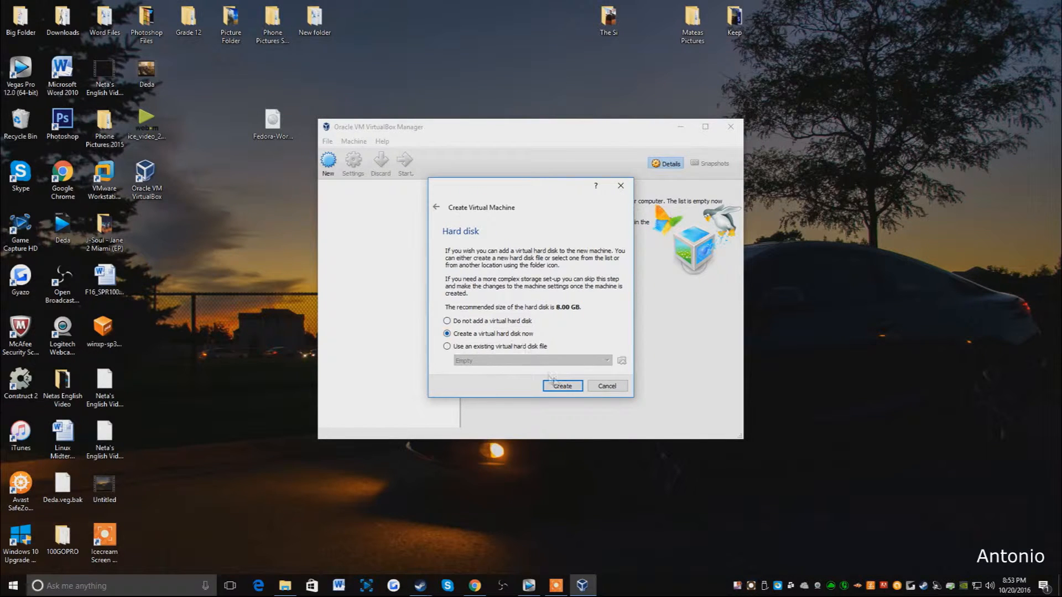
Step: Create a dynamically allocated 30 GB VDI virtual hard disk for VM1-OPS105
click(565, 387)
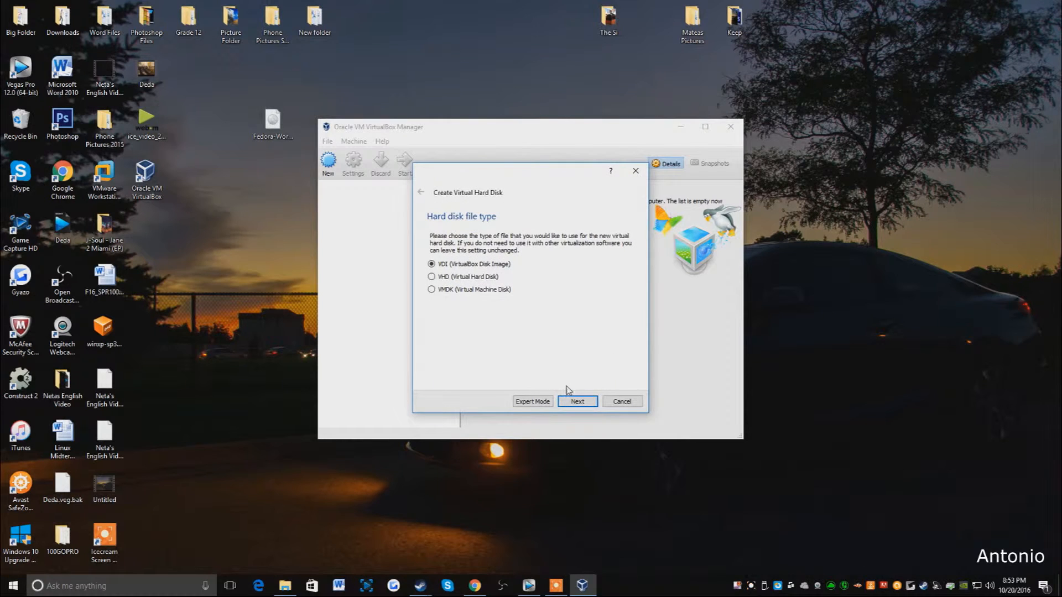
click(575, 403)
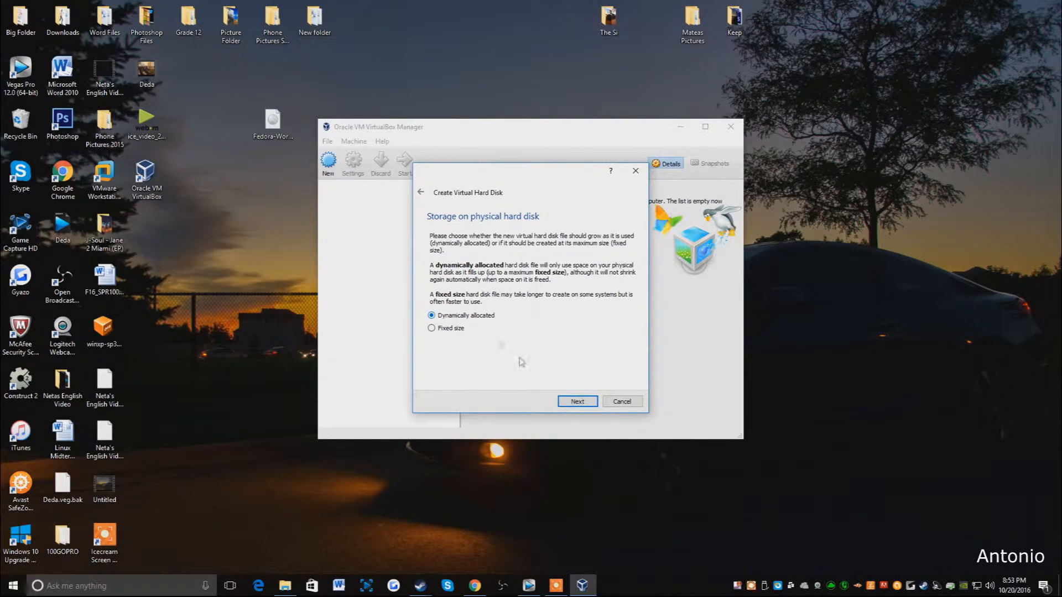
click(578, 401)
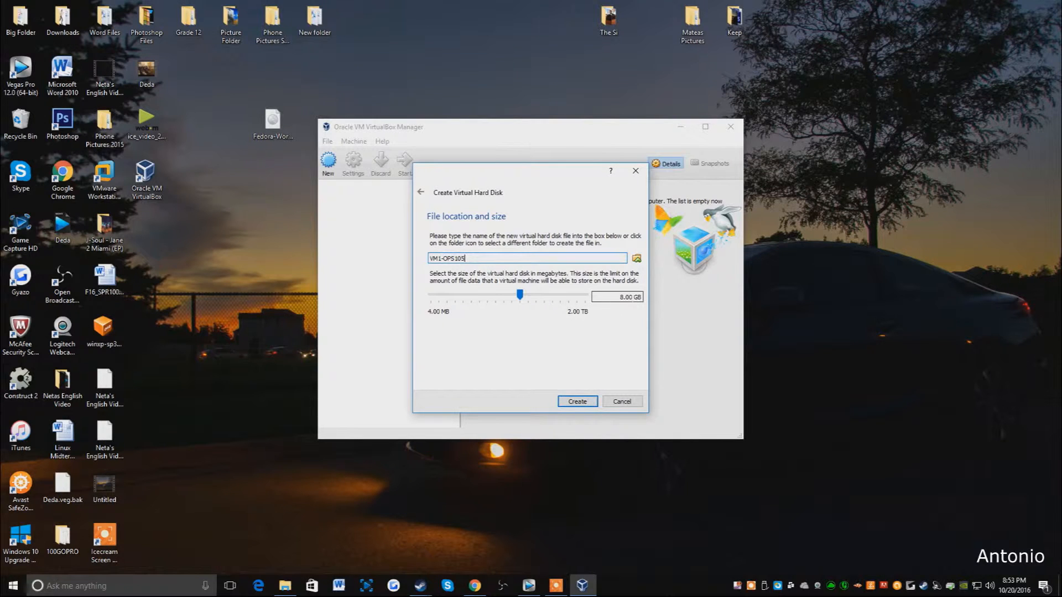
key(BackSpace)
text(30)
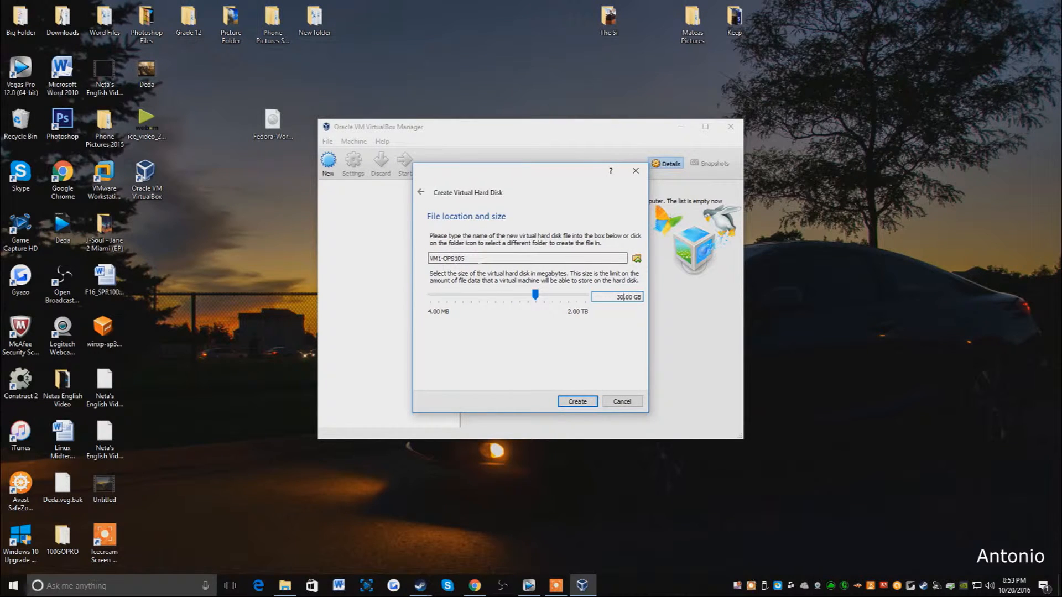
click(578, 402)
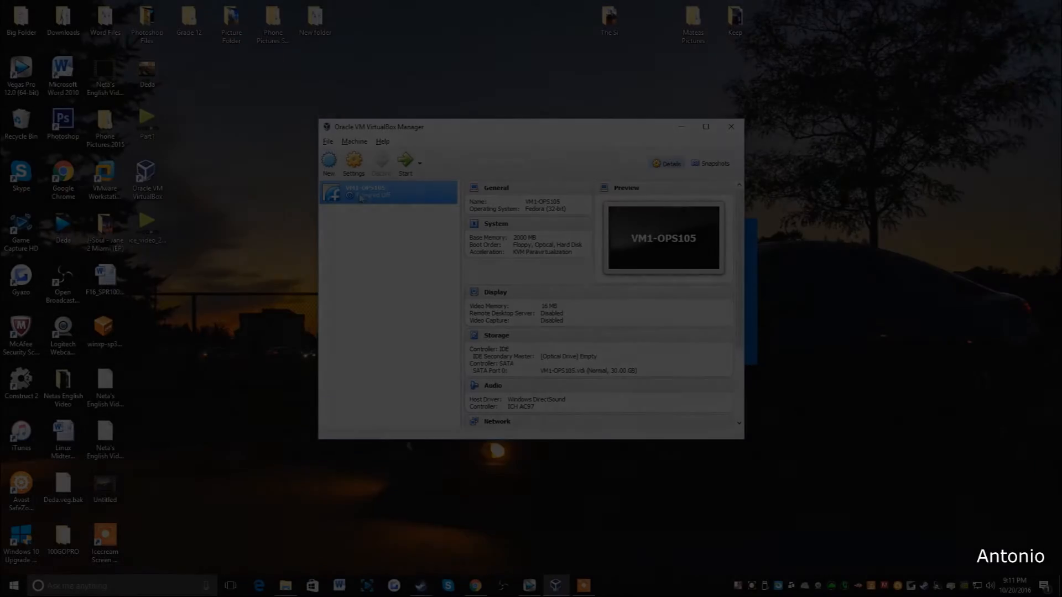
Step: Start VM1-OPS105 and choose the Fedora-Workstation-Live-i386-24-1.2 image in Downloads as its start-up disk
click(406, 163)
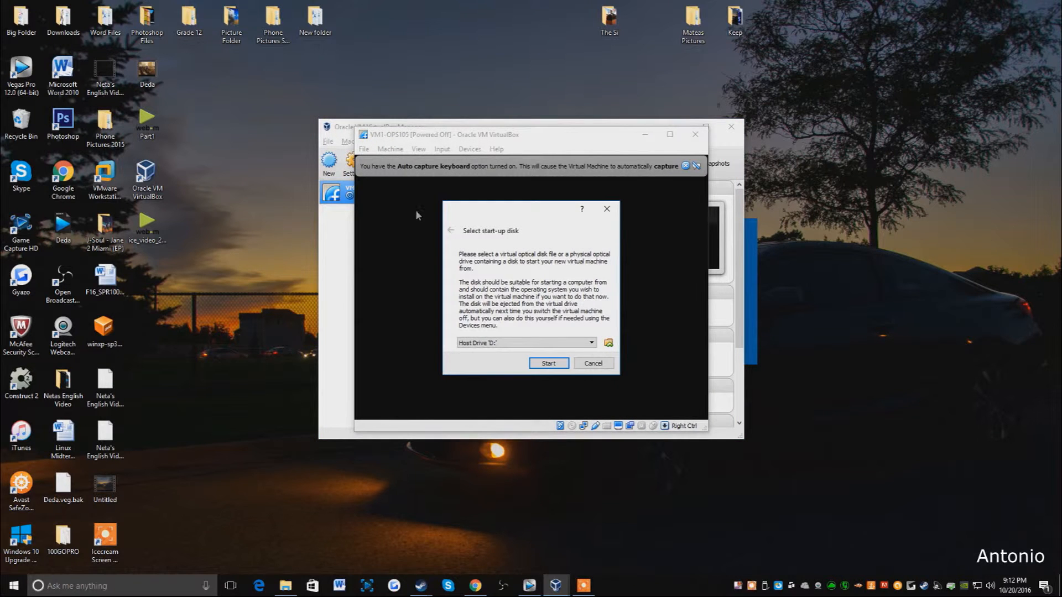
click(608, 343)
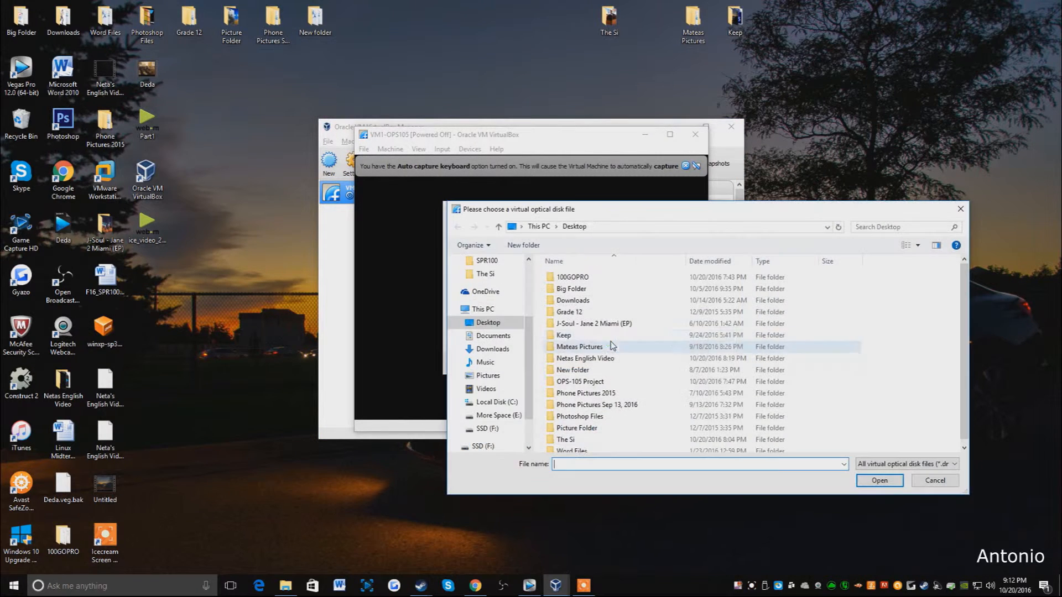
click(492, 350)
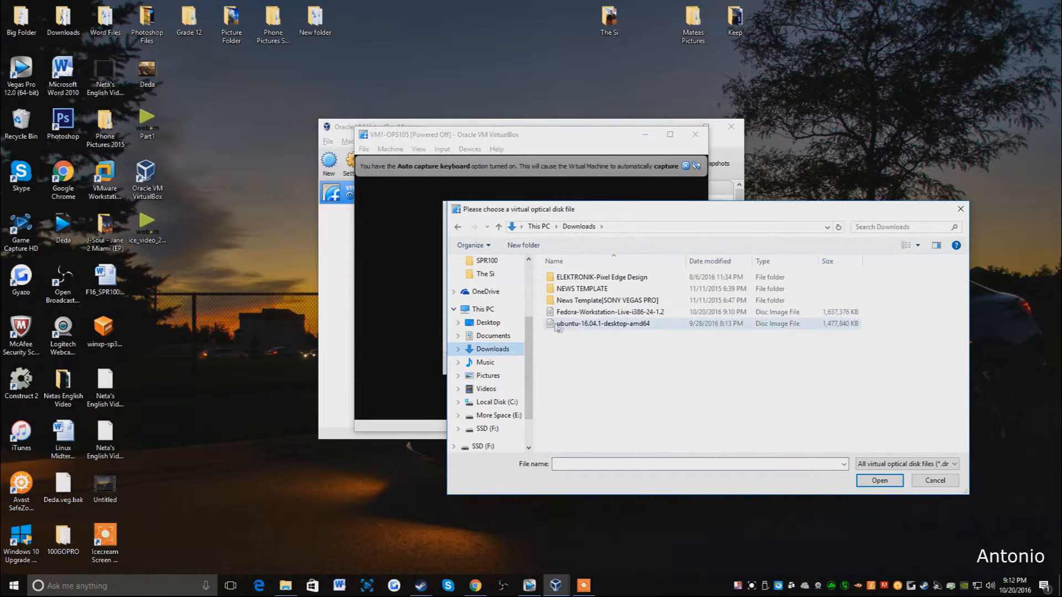
click(622, 313)
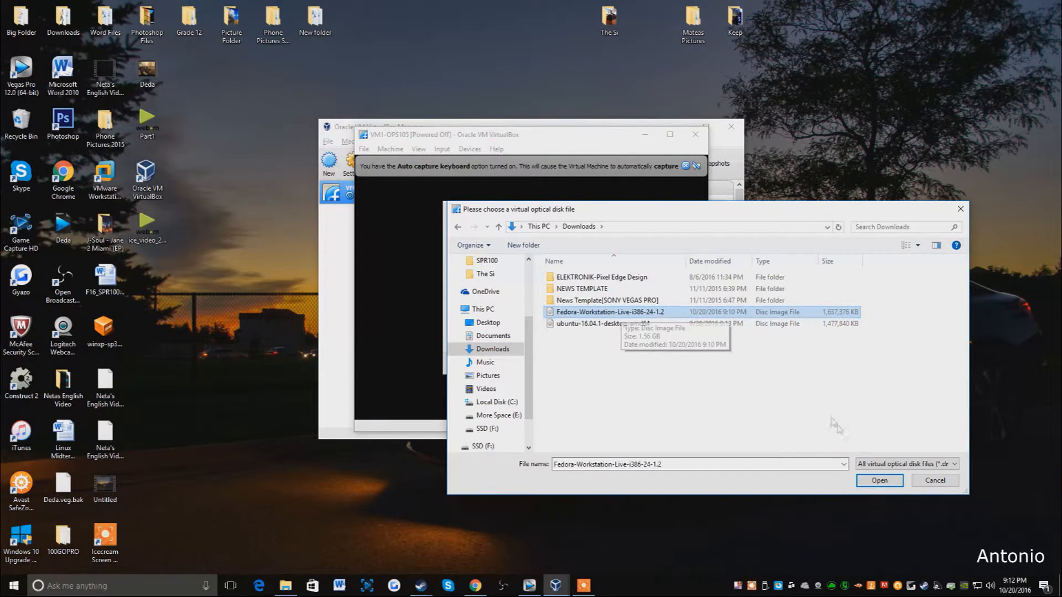
click(880, 480)
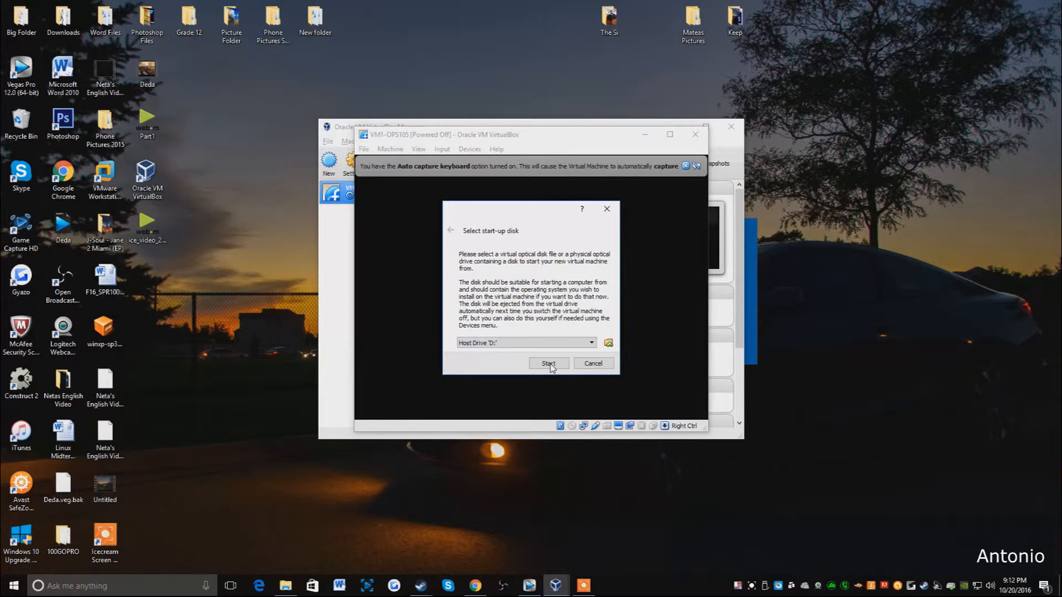
Step: Boot VM1-OPS105 from the Fedora image and launch the Fedora-Workstation-Live 24 boot entry
click(549, 364)
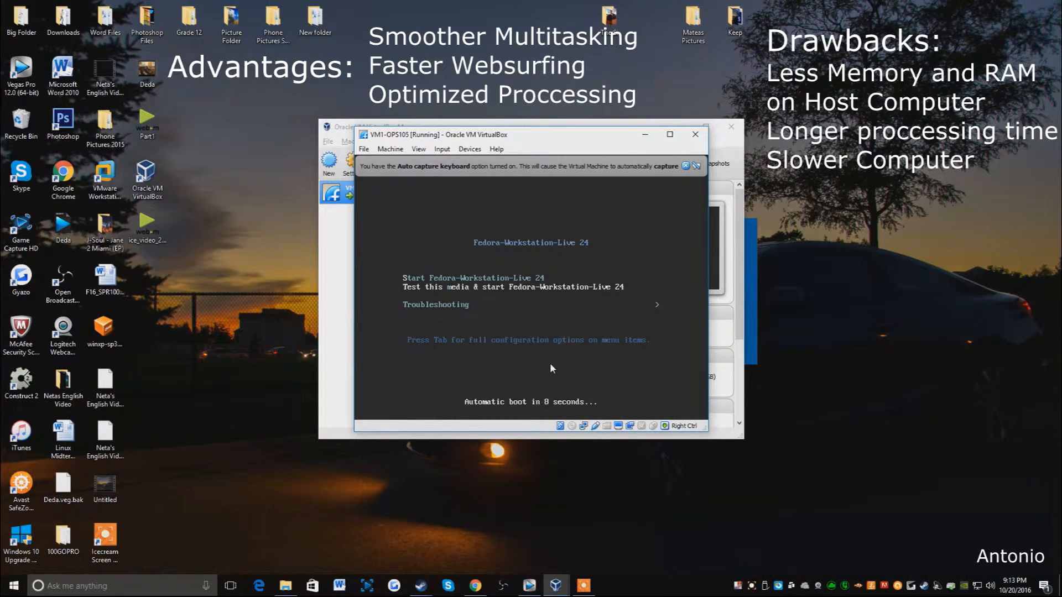
click(551, 368)
key(Return)
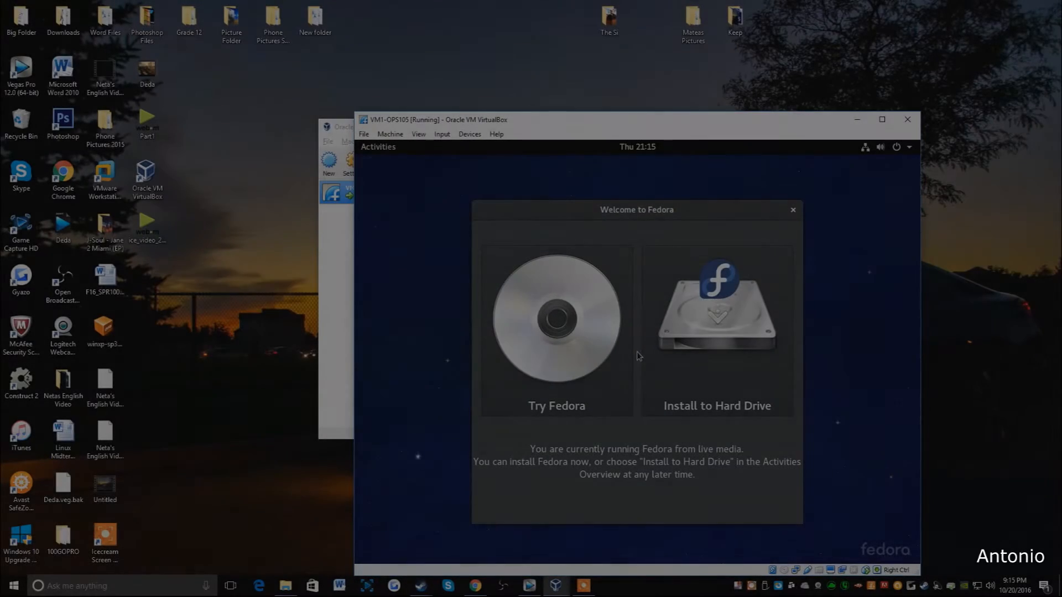
Step: Start Install to Hard Drive and continue with English (Canada) as the installation language
click(712, 332)
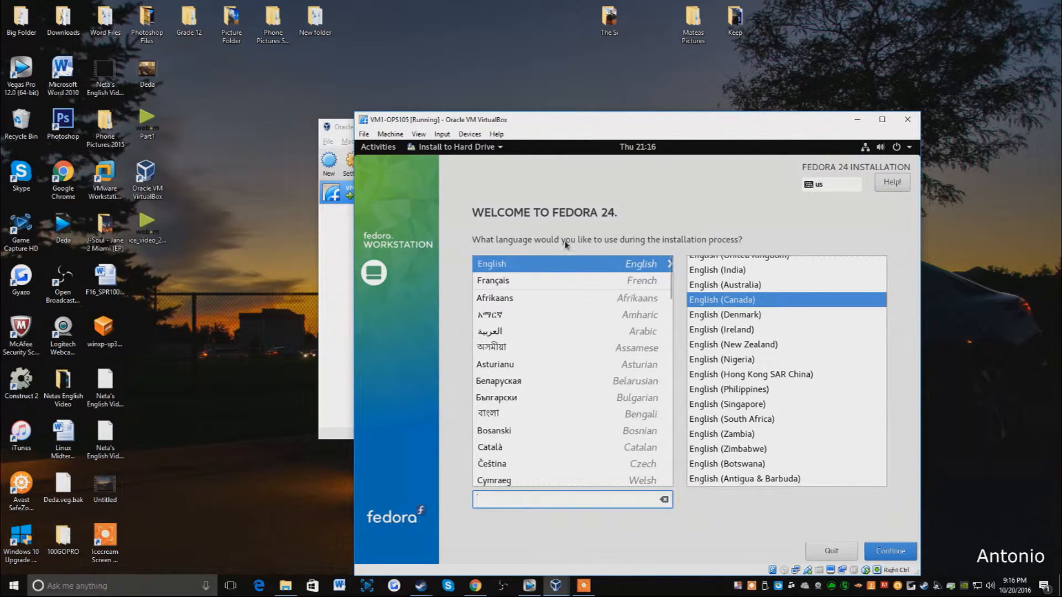
click(511, 266)
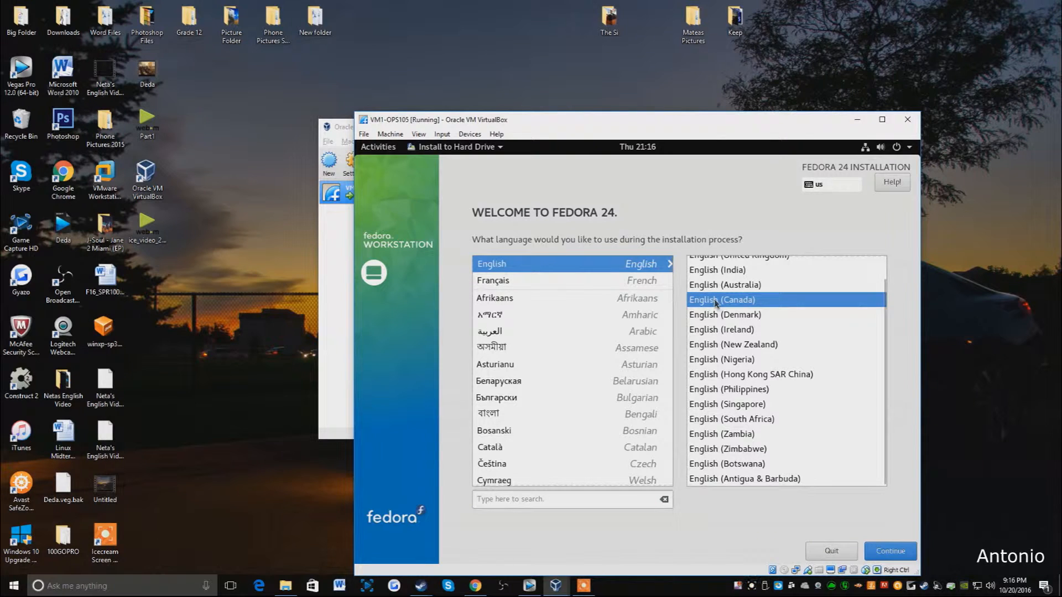
click(892, 554)
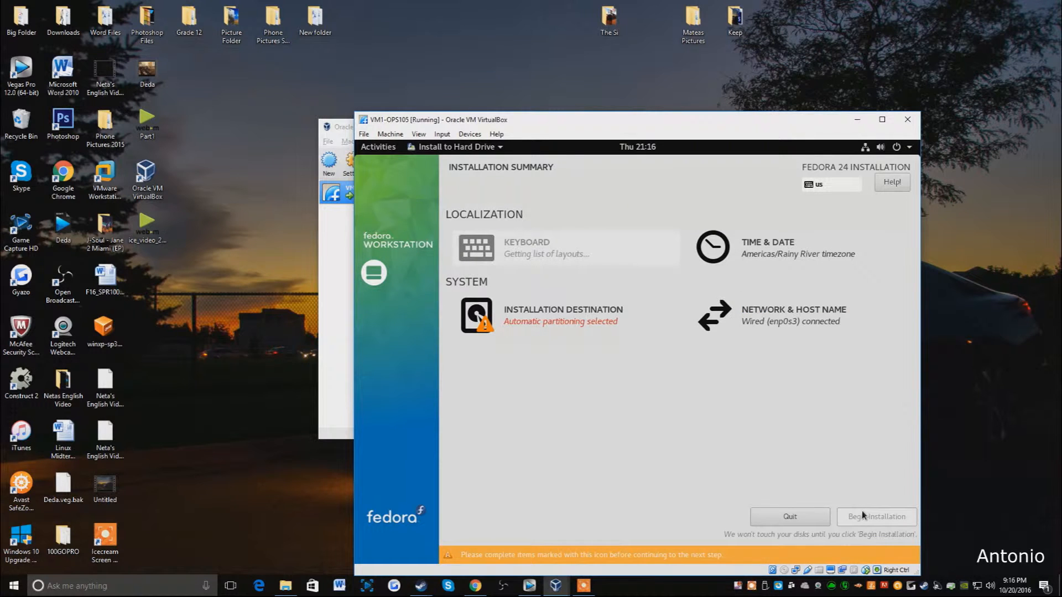
Step: Set the installer's timezone to Americas/Toronto
click(762, 245)
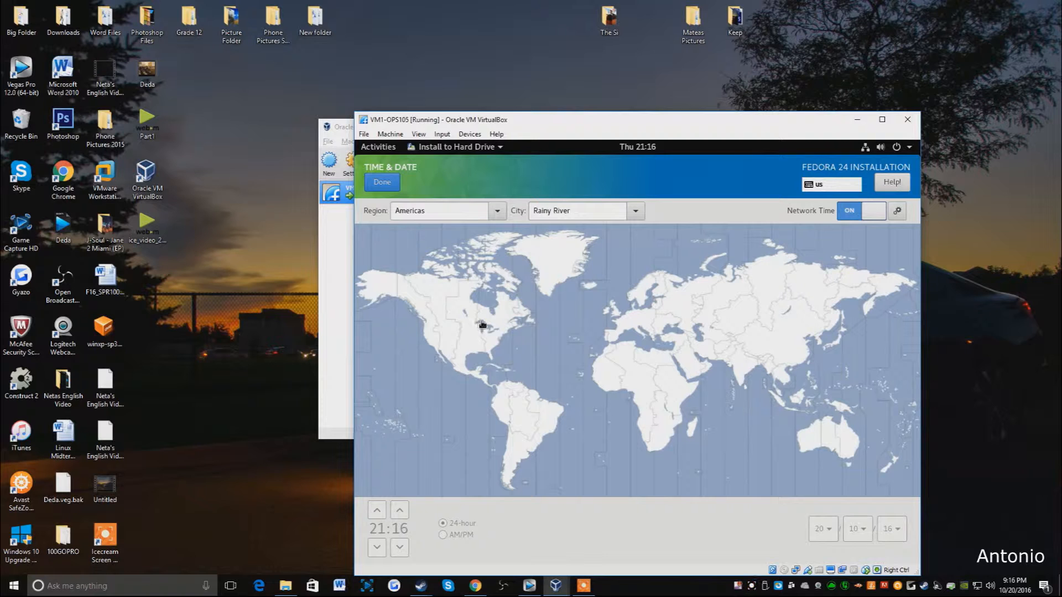
click(485, 325)
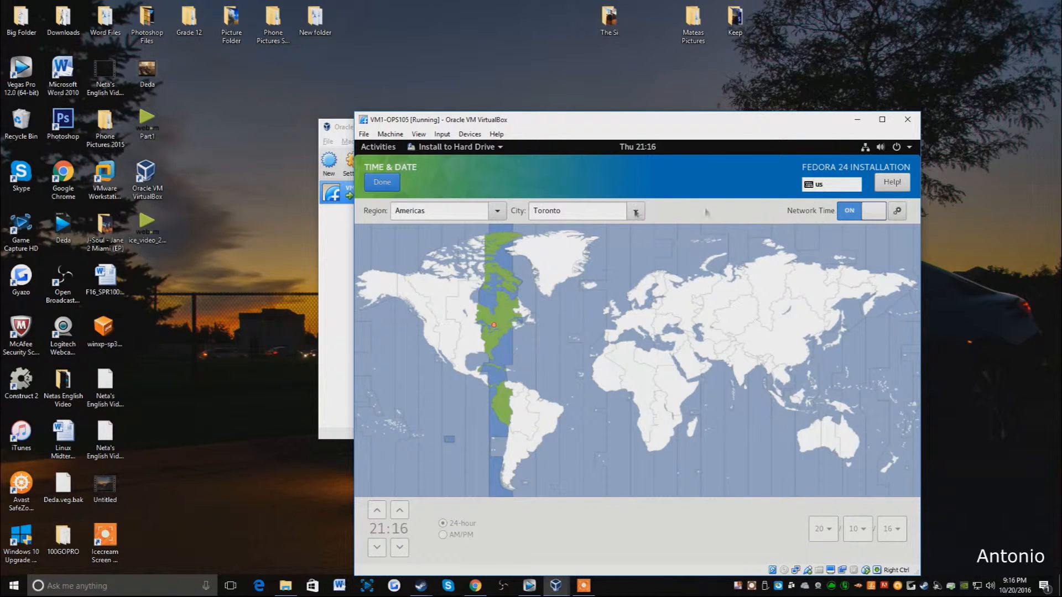
click(381, 182)
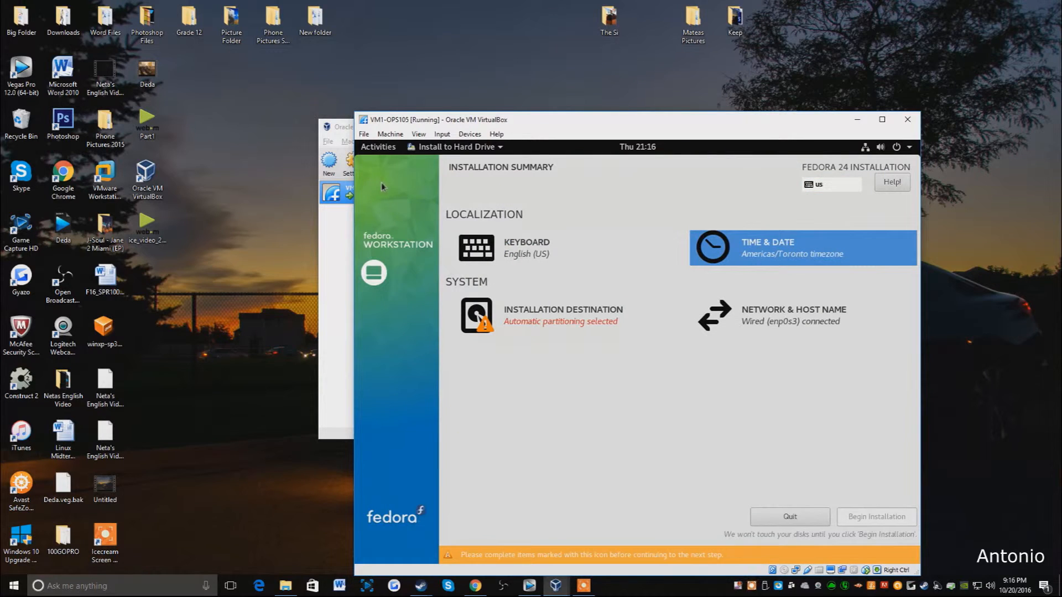
Step: Select the 30 GiB ATA VBOX HARDDISK as the installation destination
click(556, 321)
click(415, 276)
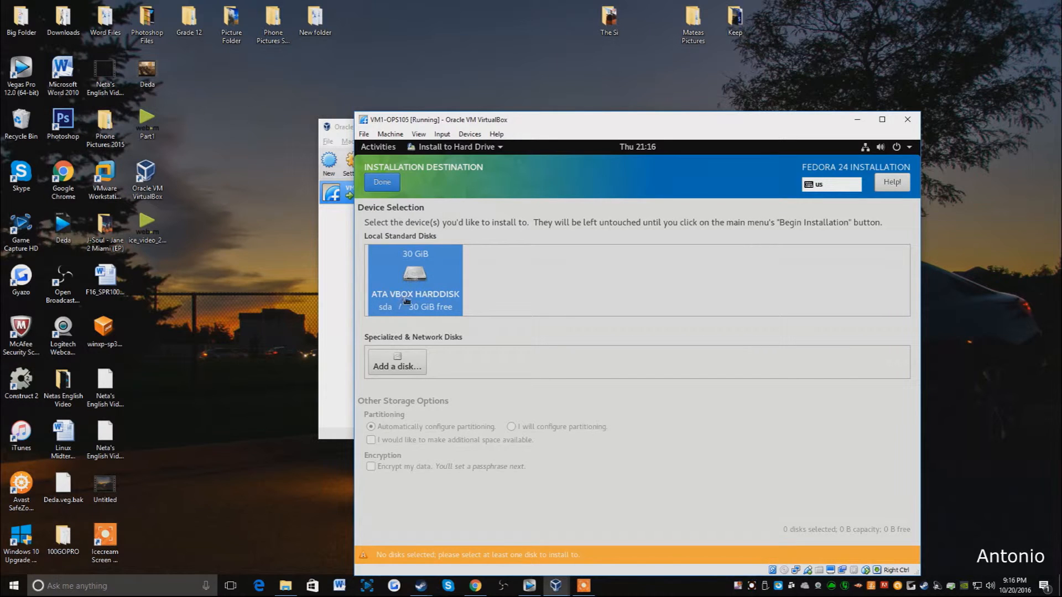
click(425, 294)
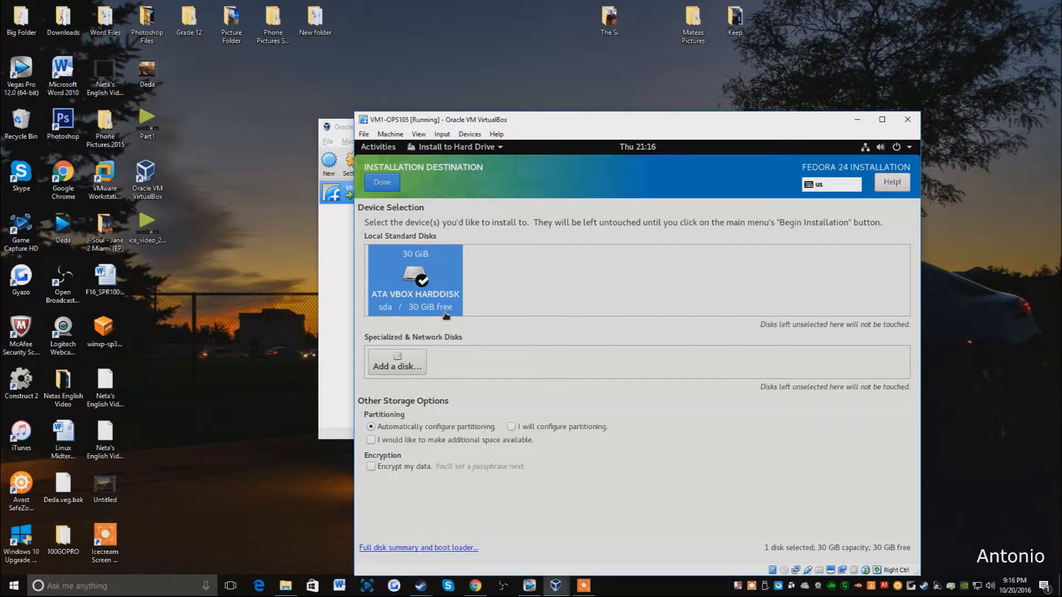
click(383, 184)
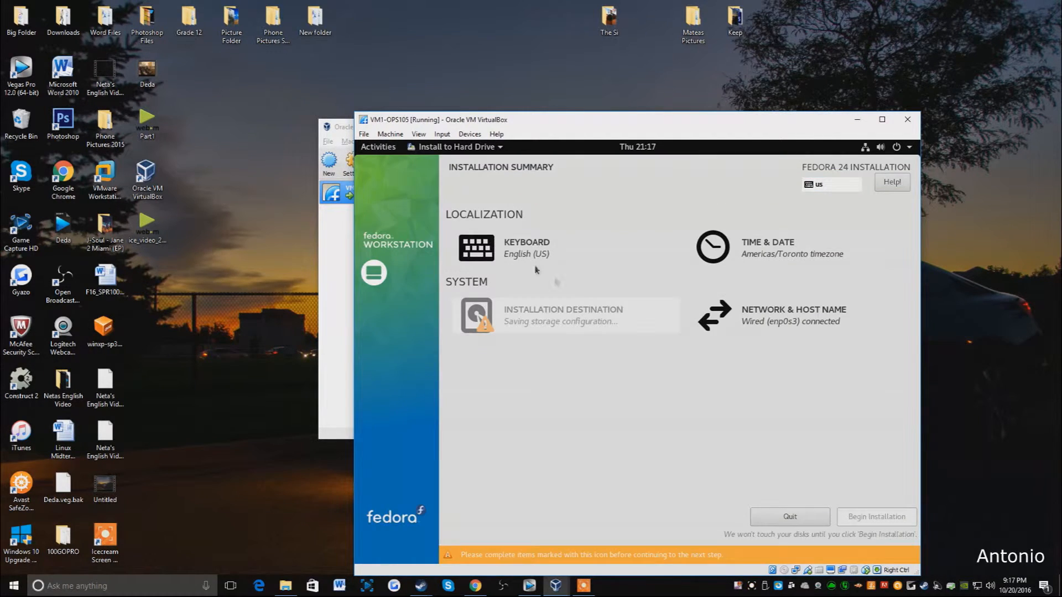
Step: Replace the localhost.localdomain host name with a custom fedora host name
click(770, 323)
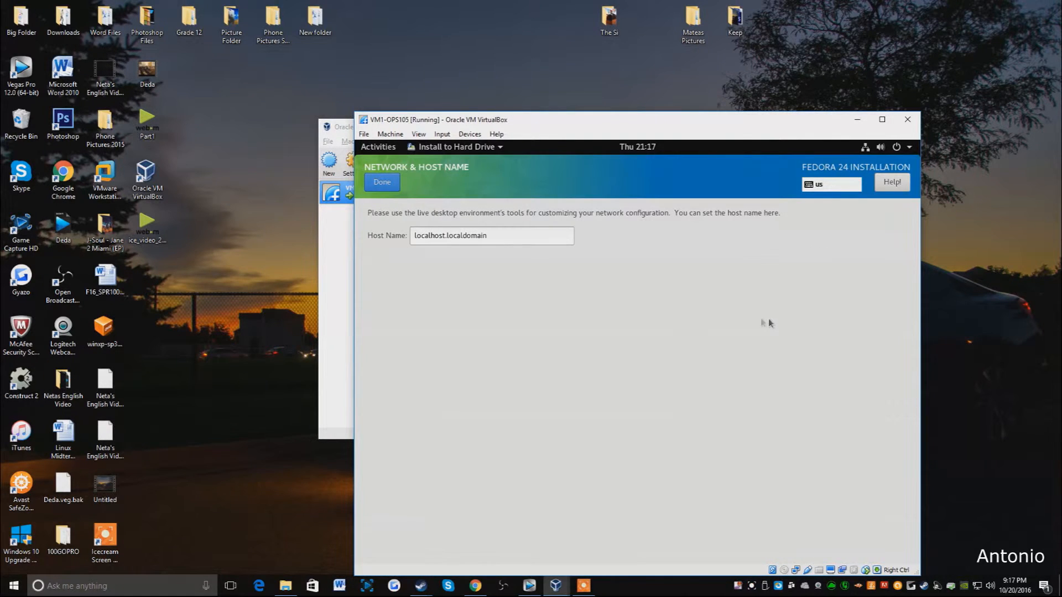
drag(498, 238, 389, 242)
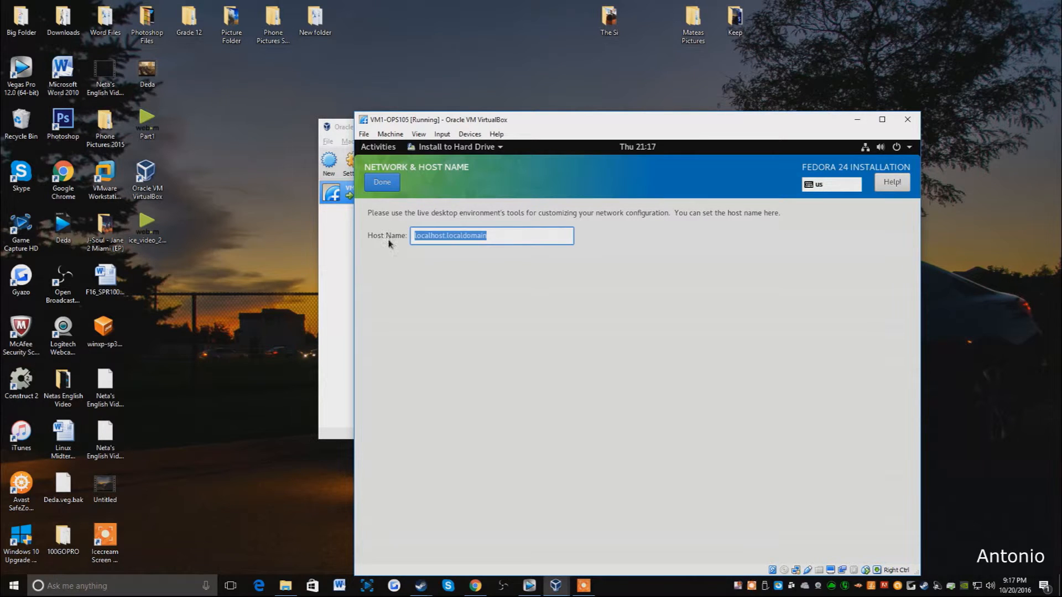
text(fedora)
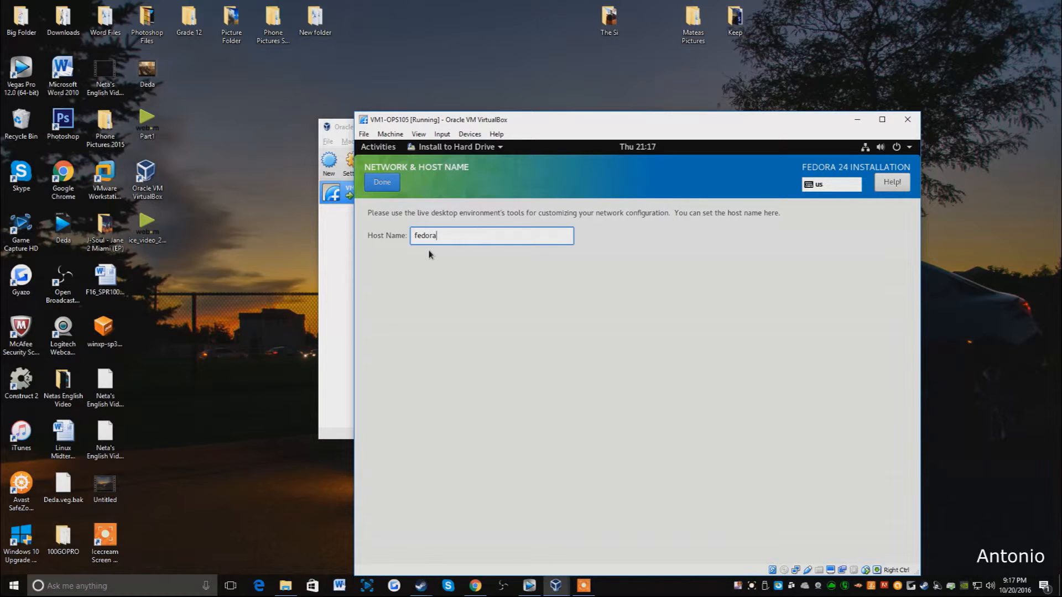
text(-Antonio)
click(381, 185)
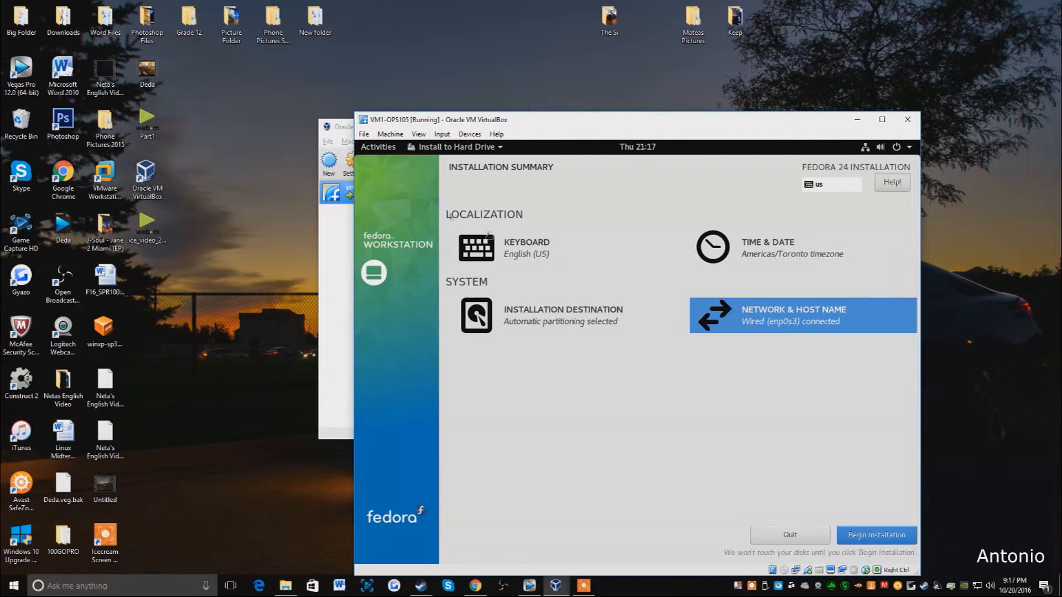
Step: Begin installing Fedora to disk and set the root password, entered and confirmed
click(867, 539)
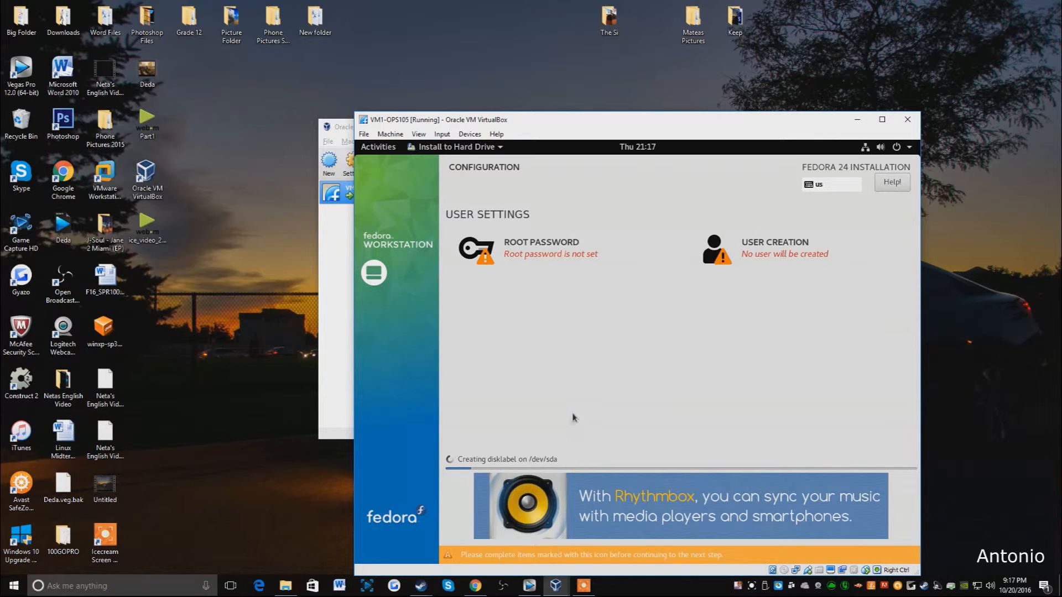
click(540, 253)
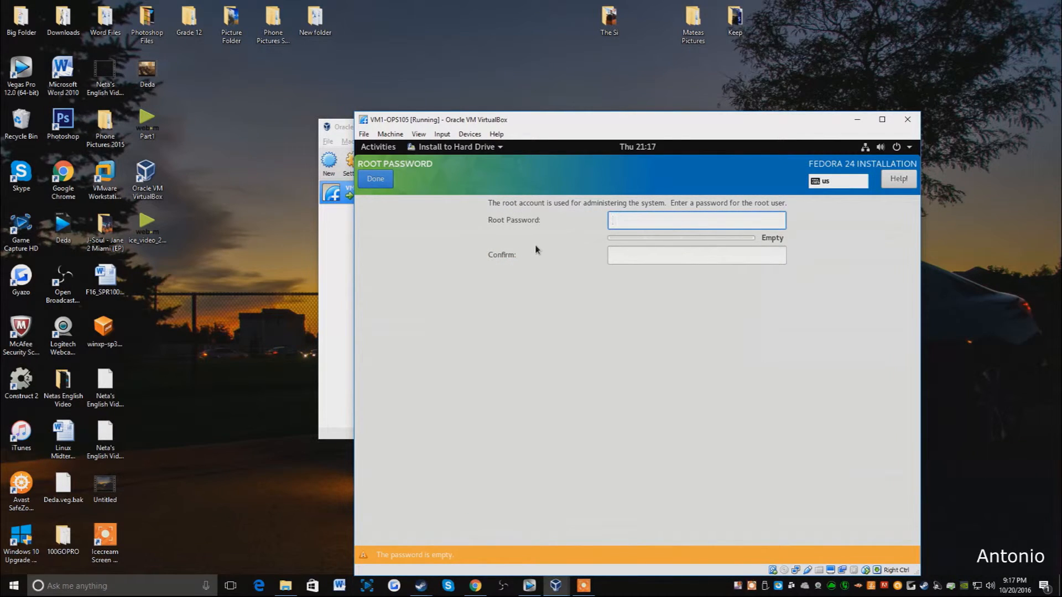
text(passwor)
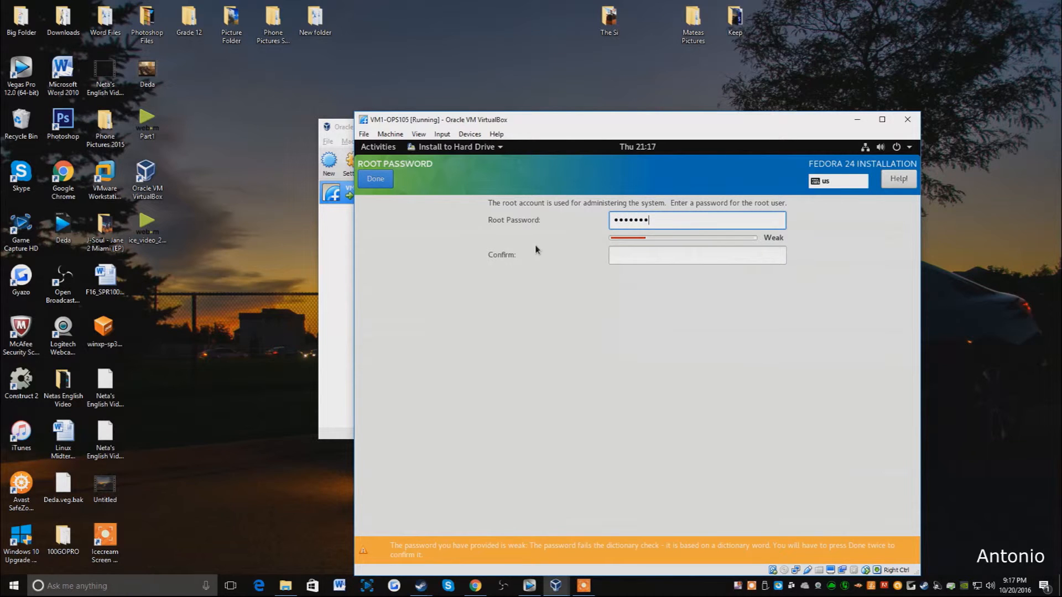
text(•••••)
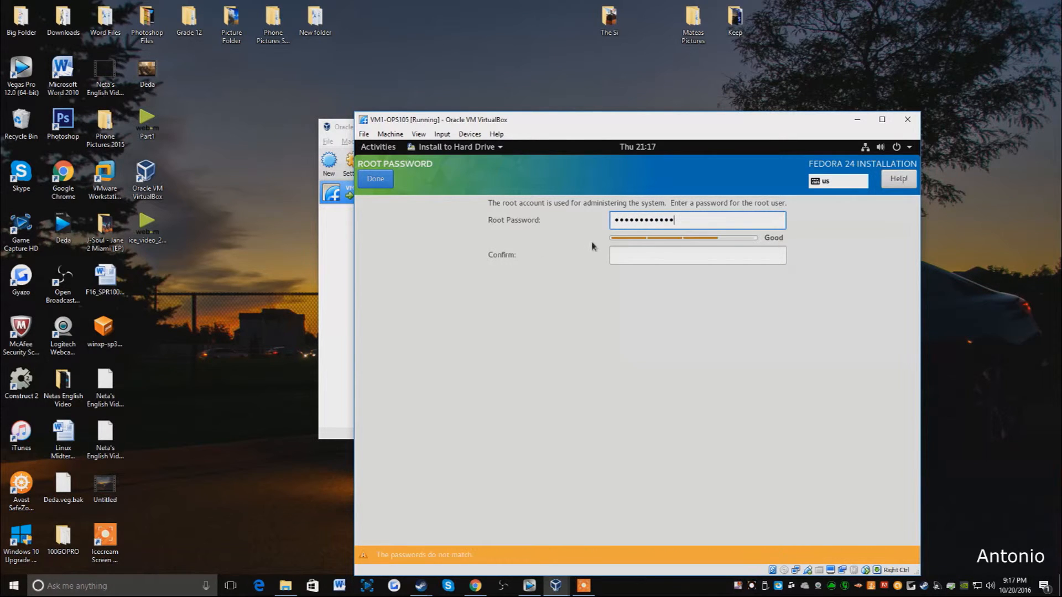
click(687, 256)
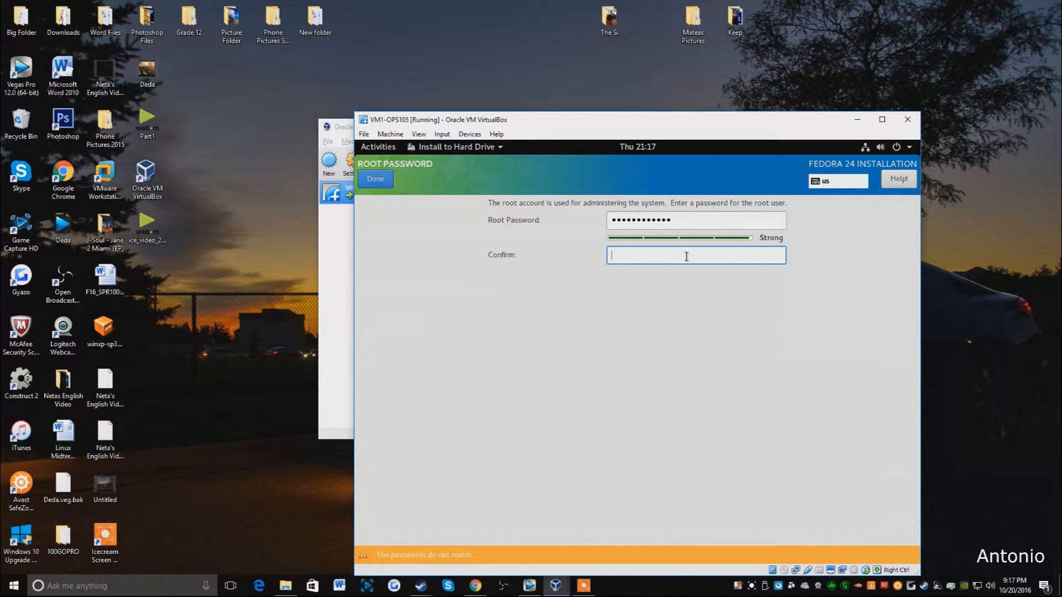
text(pa••••••••••)
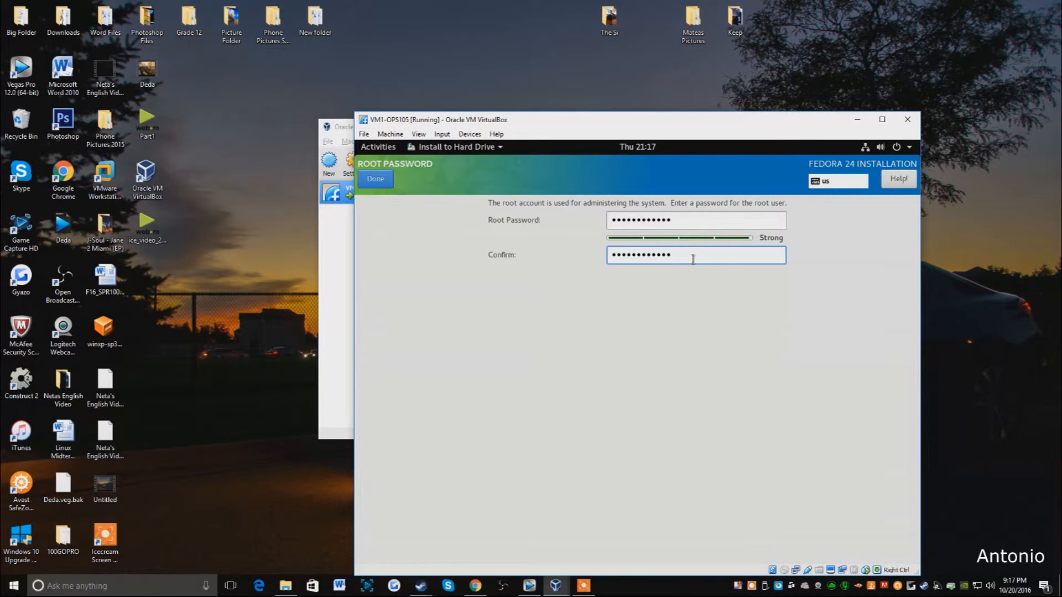
click(371, 178)
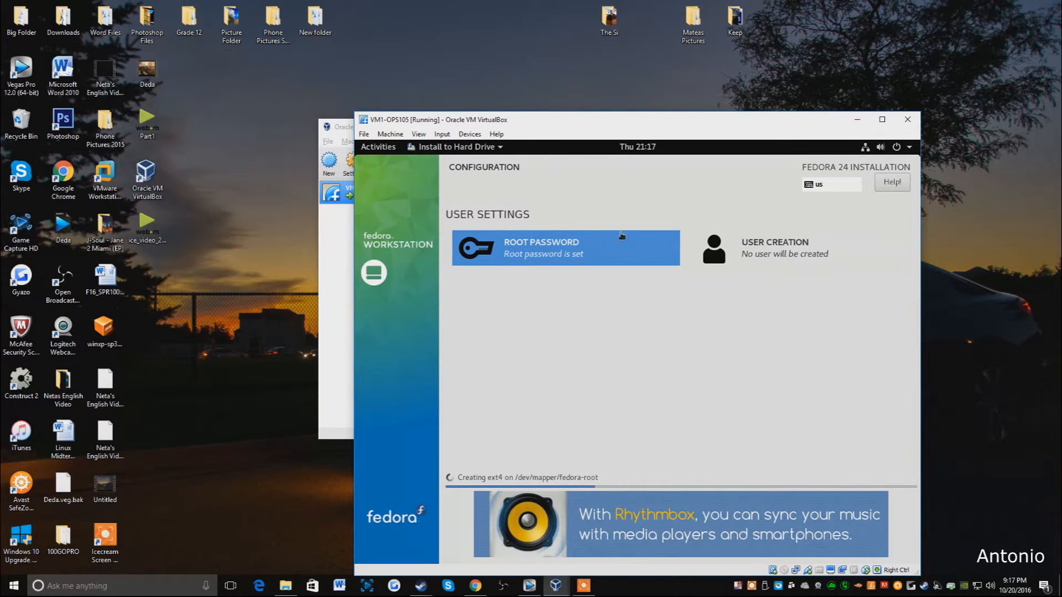
Step: Create a user account with the user's full name, the auto-filled user name, and a confirmed password
click(773, 251)
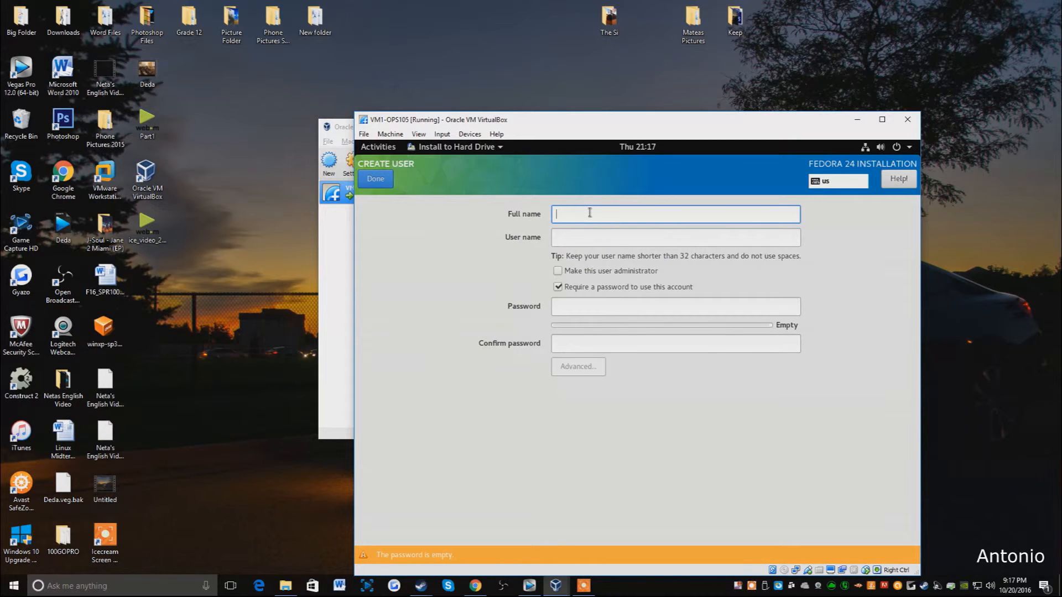
text(Antonio Milutin)
drag(592, 239, 545, 239)
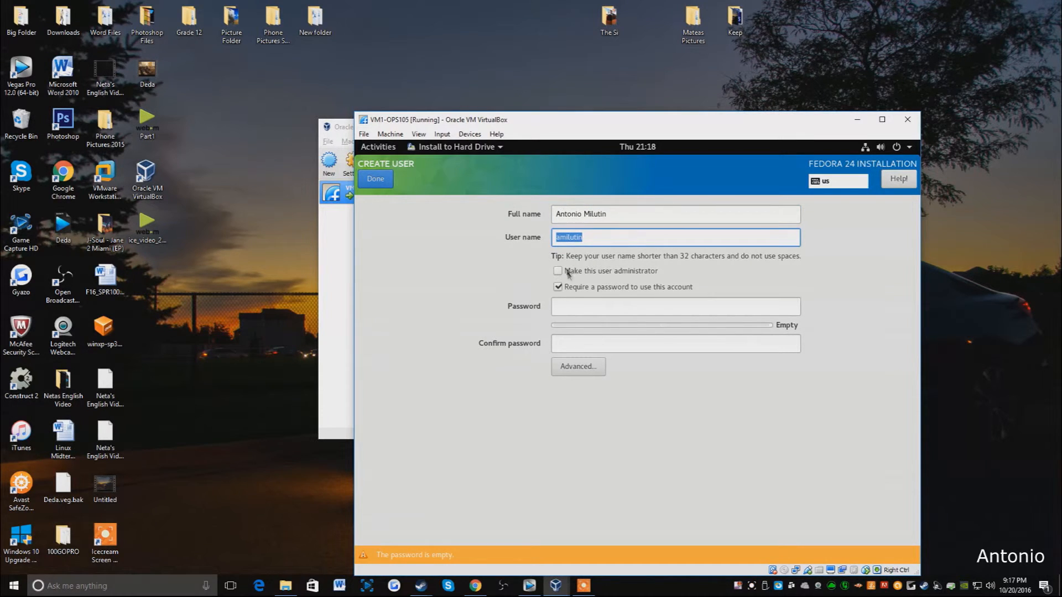
click(575, 308)
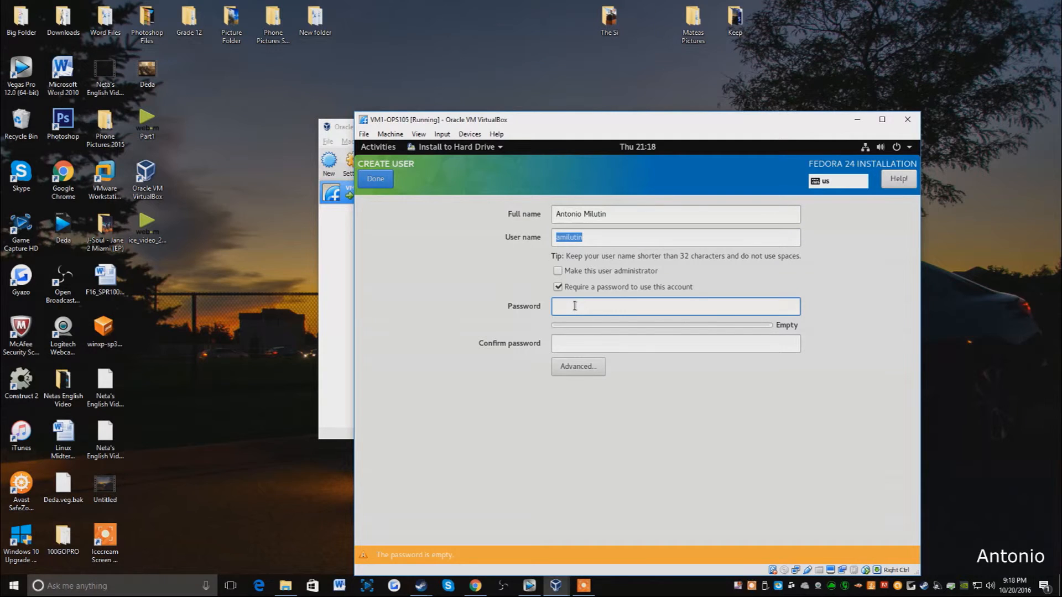
text(*********)
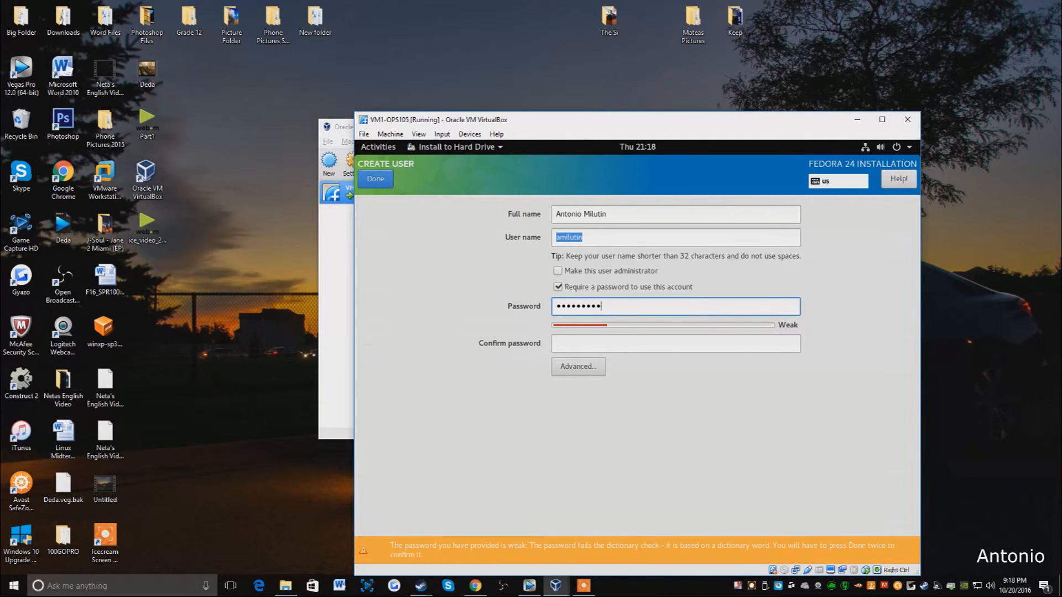
text(**)
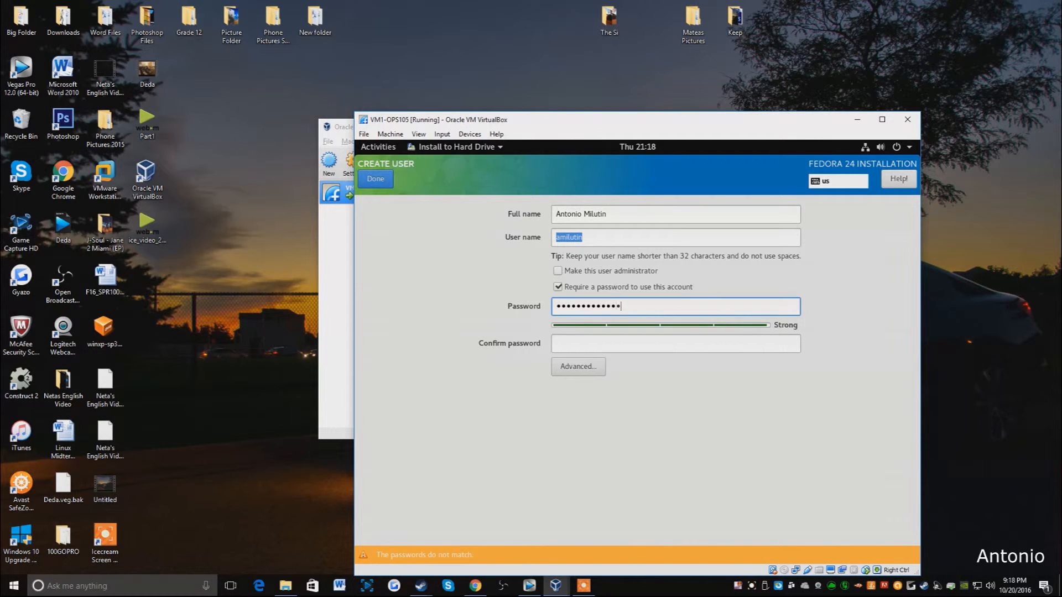
click(587, 340)
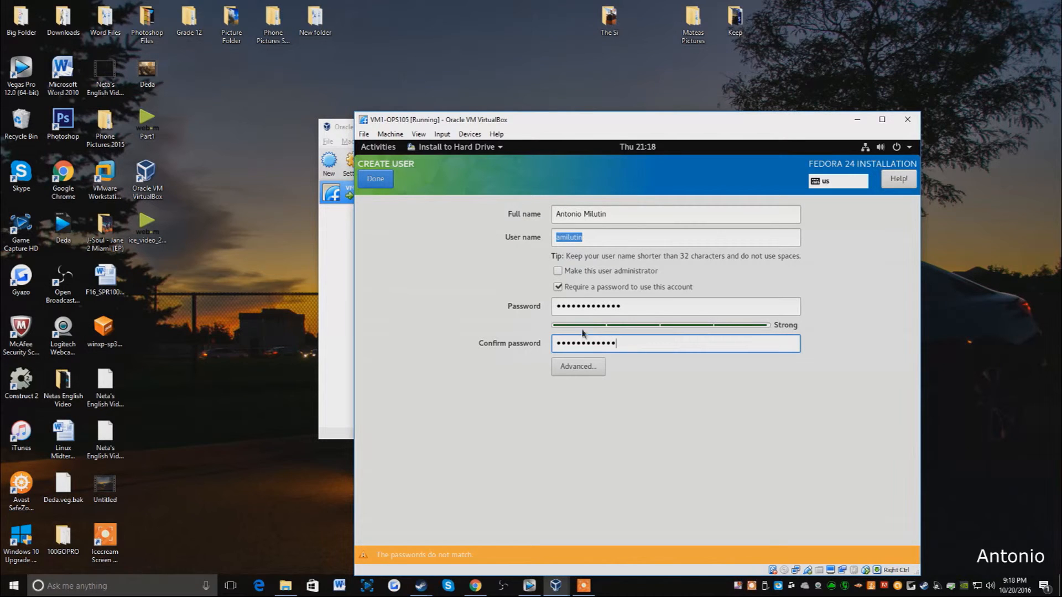
drag(631, 306, 554, 307)
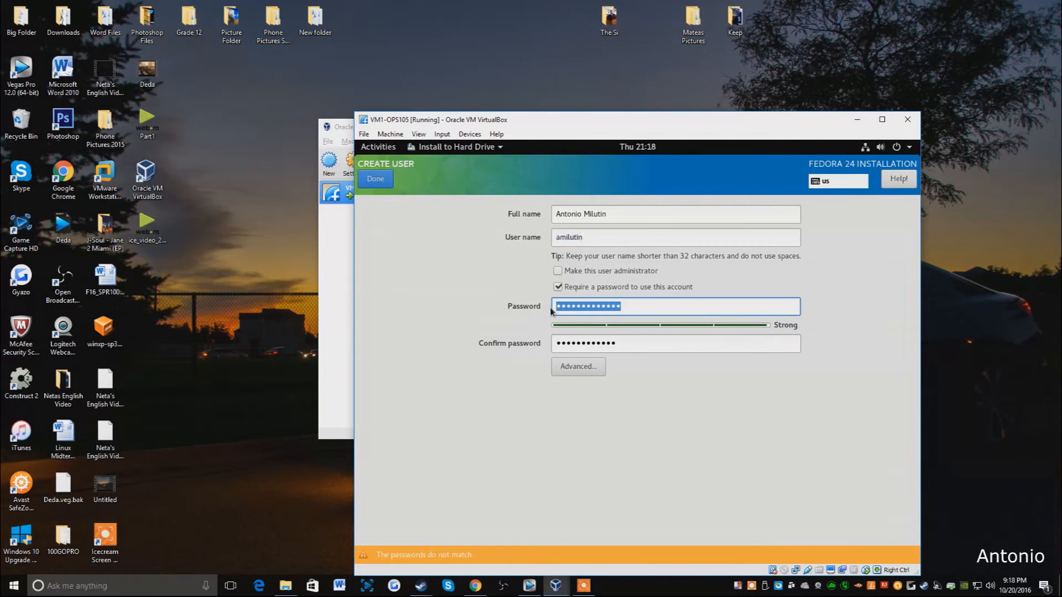
text(•••••••••)
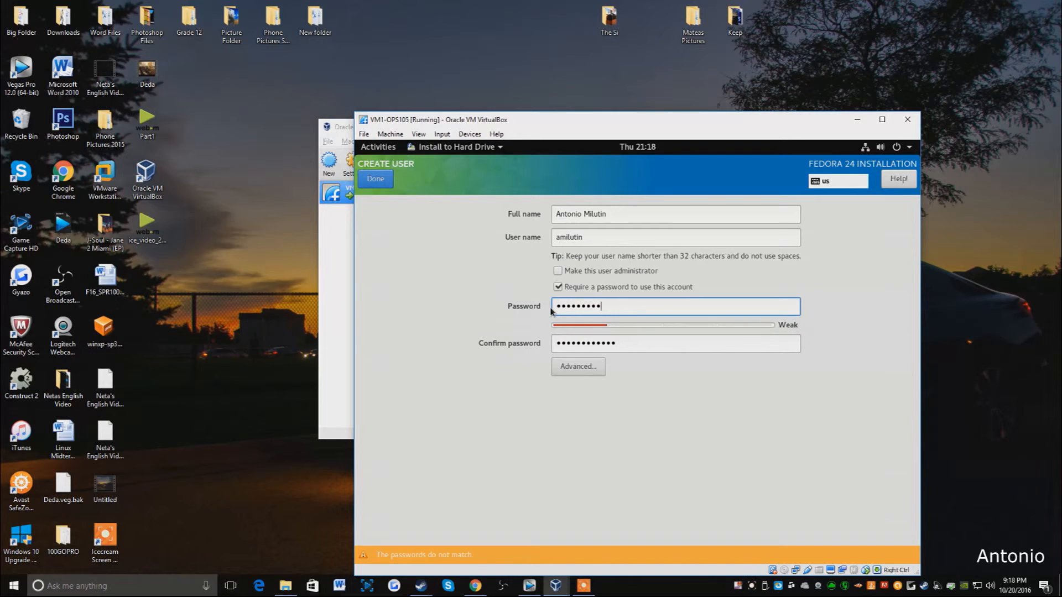
text(••)
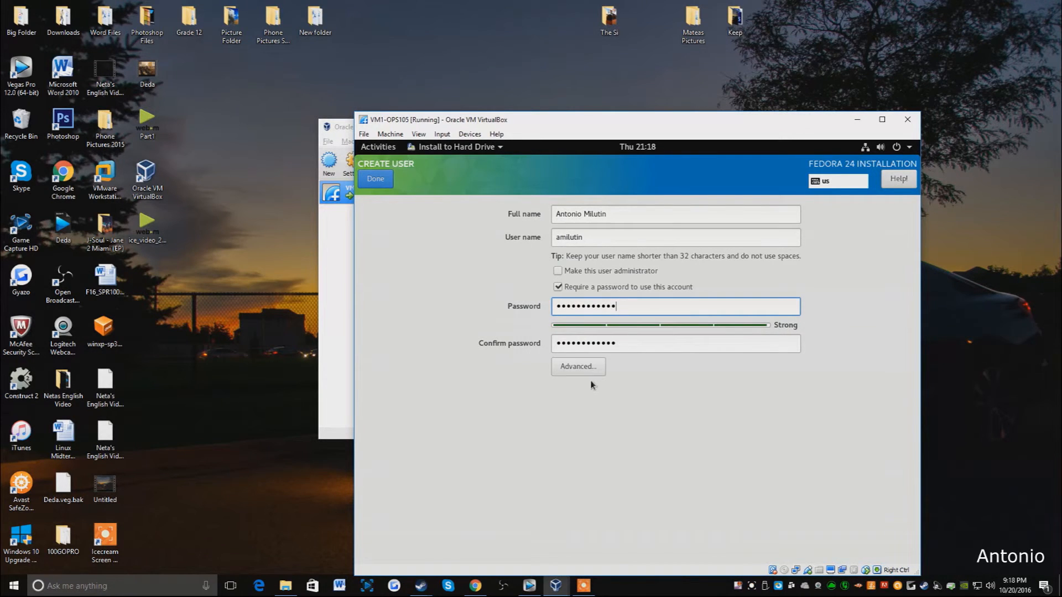
click(375, 179)
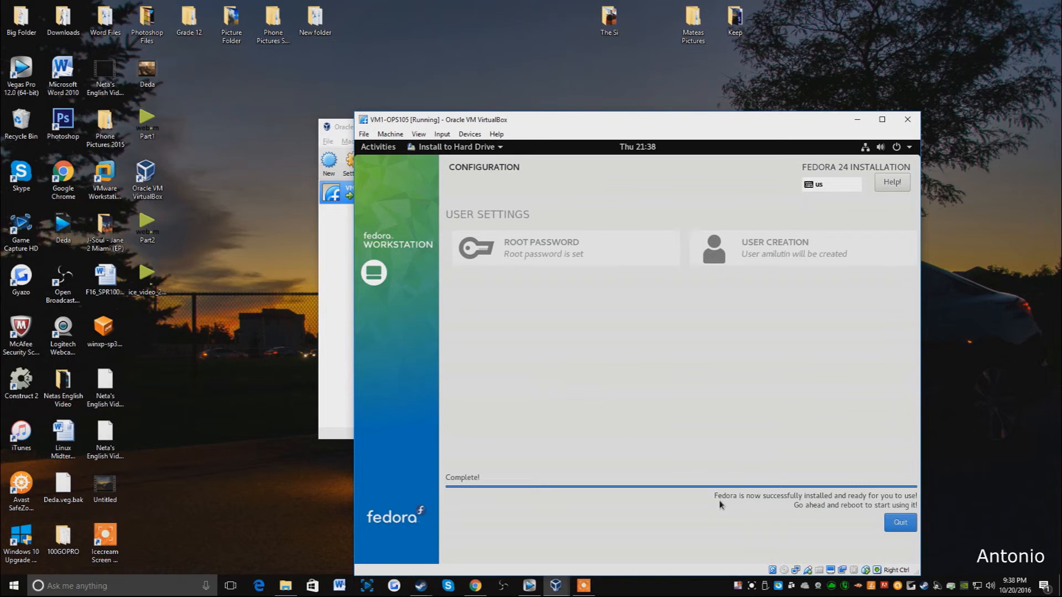
Step: Quit the finished Fedora installer and bring up the desktop's Activities overview
click(900, 523)
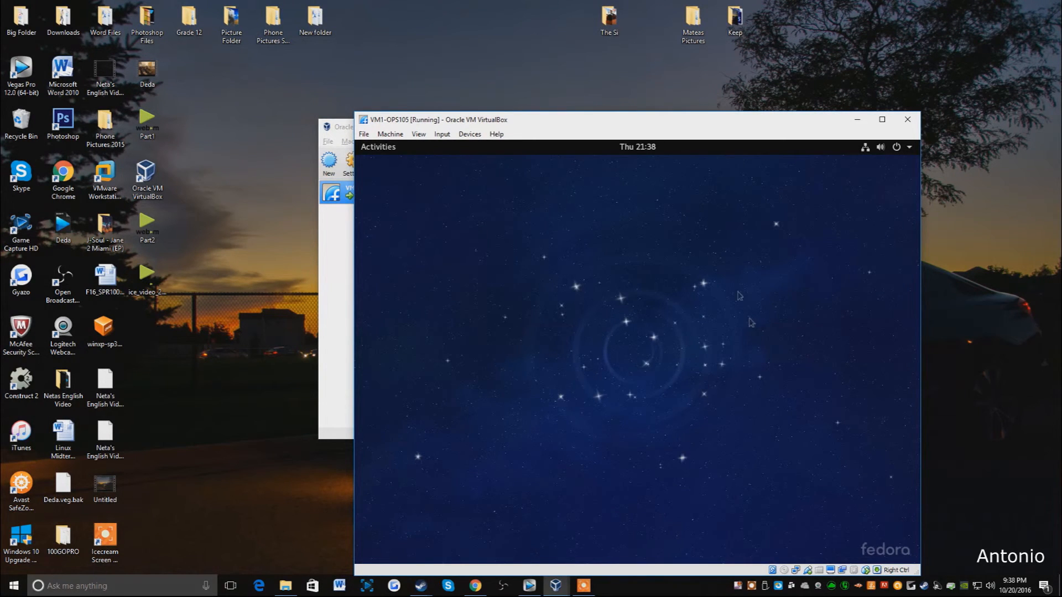
click(378, 149)
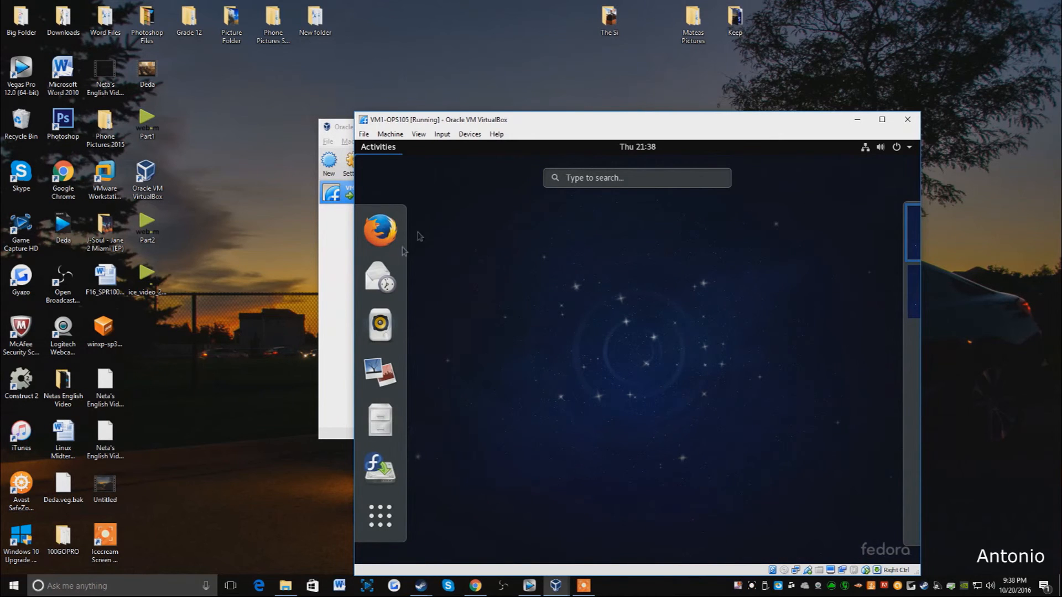